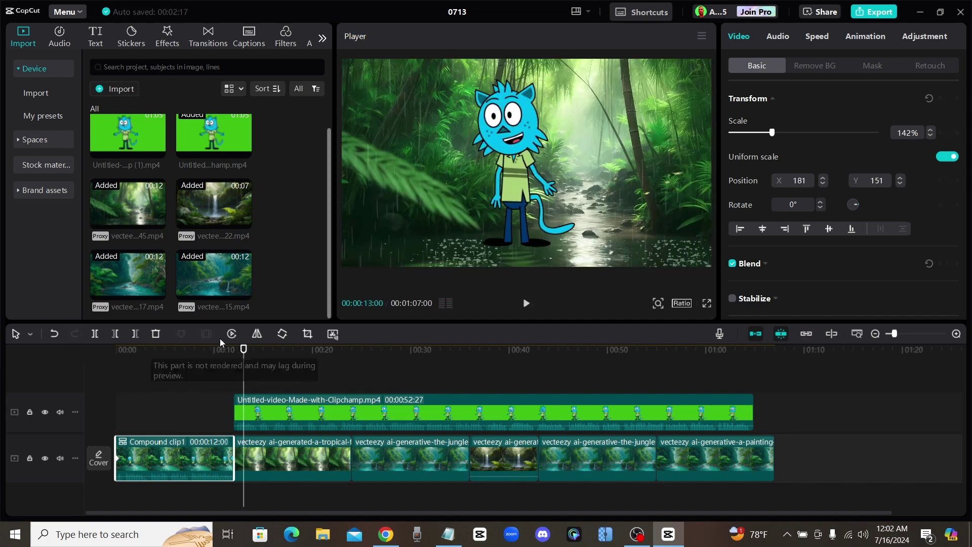
pyautogui.click(183, 351)
pyautogui.moveTo(183, 350); pyautogui.dragTo(251, 350)
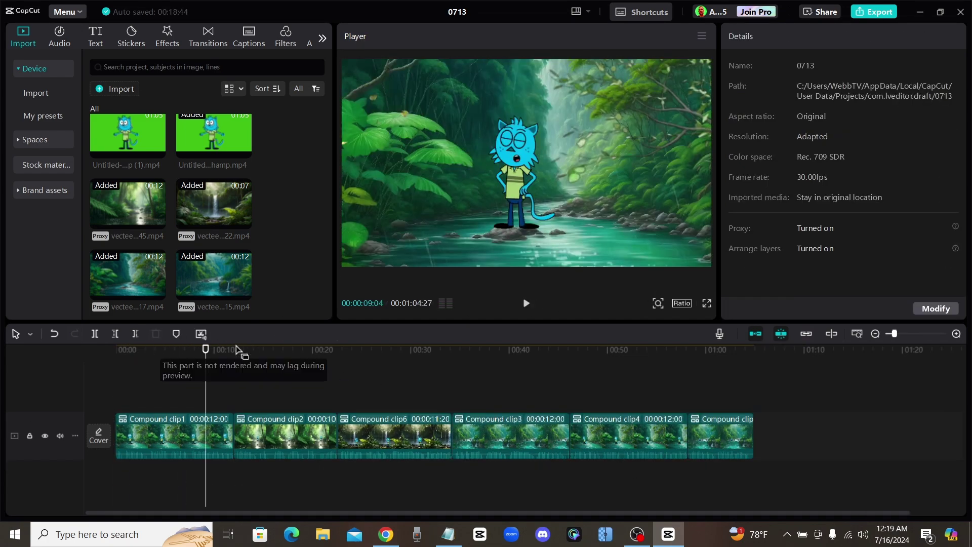
pyautogui.moveTo(206, 351)
pyautogui.mouseDown()
pyautogui.moveTo(625, 358)
pyautogui.moveTo(217, 359)
pyautogui.mouseUp()
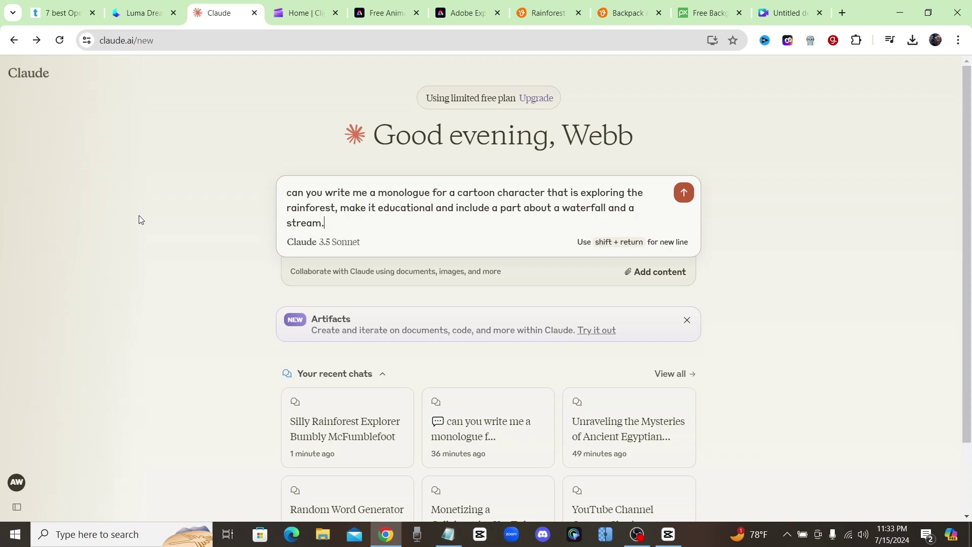
# In Claude, submit the prepared prompt for an educational rainforest monologue featuring a waterfall and a stream, and read through the reply
pyautogui.moveTo(41, 205)
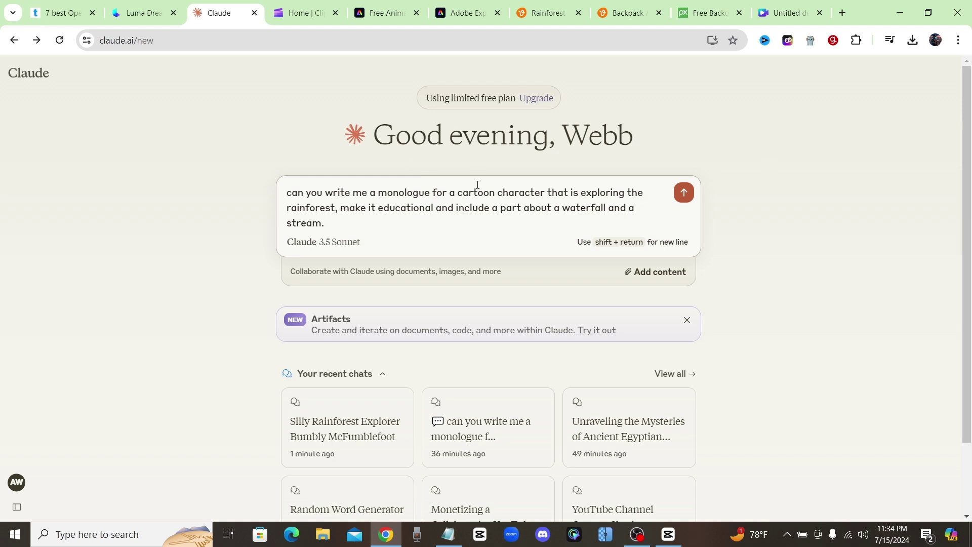
pyautogui.click(683, 197)
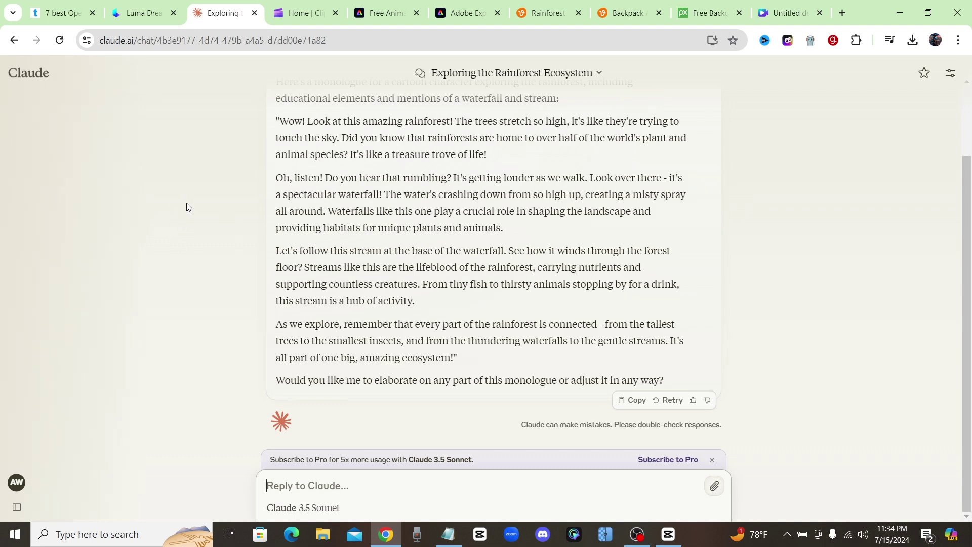
pyautogui.scroll(1, 186, 202)
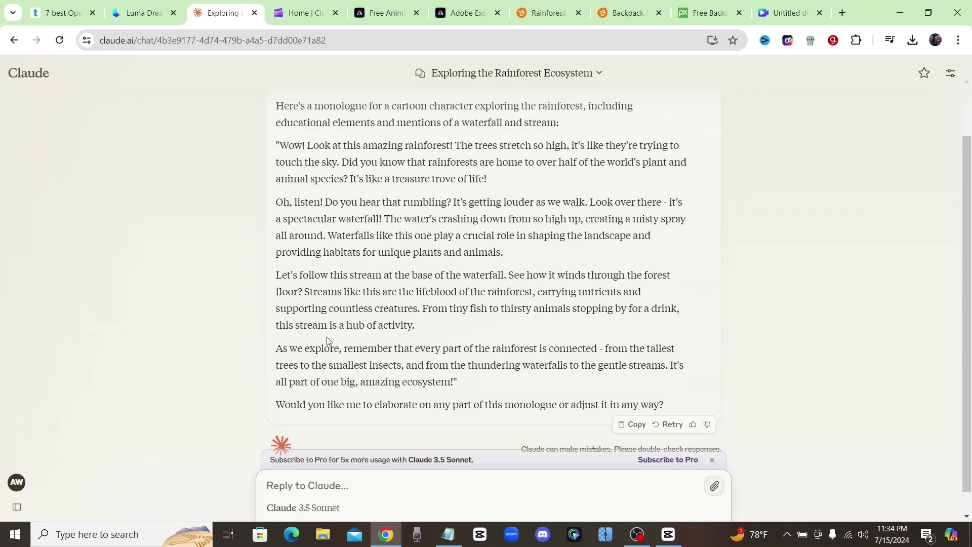
pyautogui.scroll(-1, 350, 326)
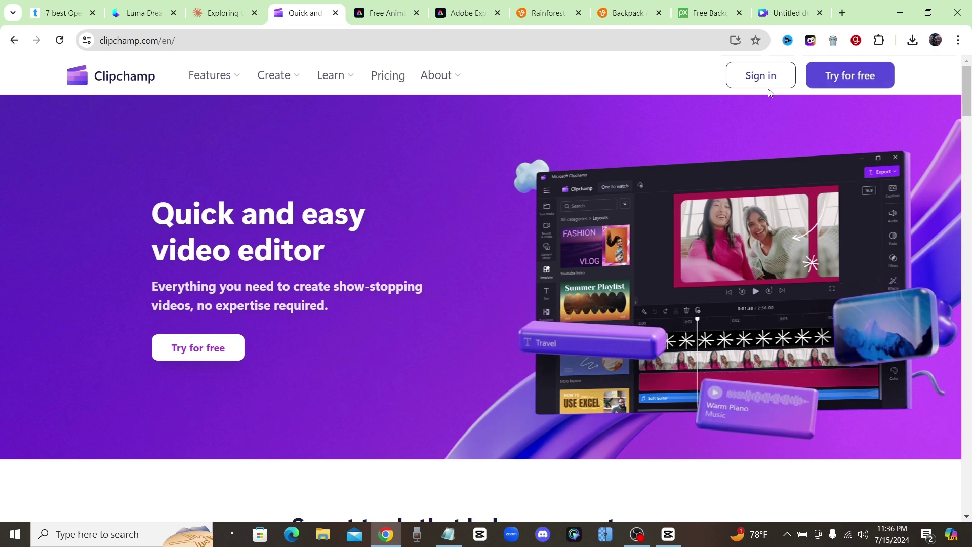
# Sign in to Clipchamp and create a new video from scratch
pyautogui.click(767, 76)
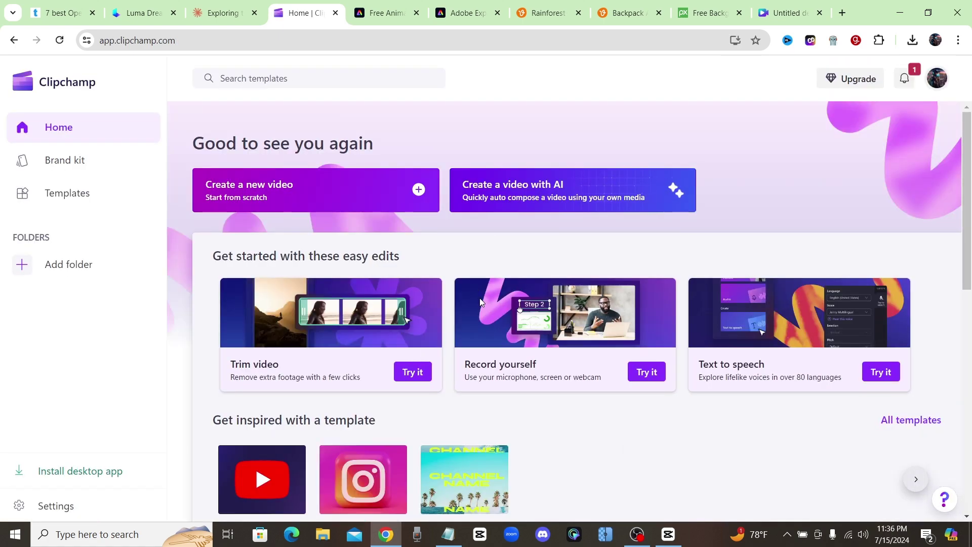
pyautogui.click(277, 198)
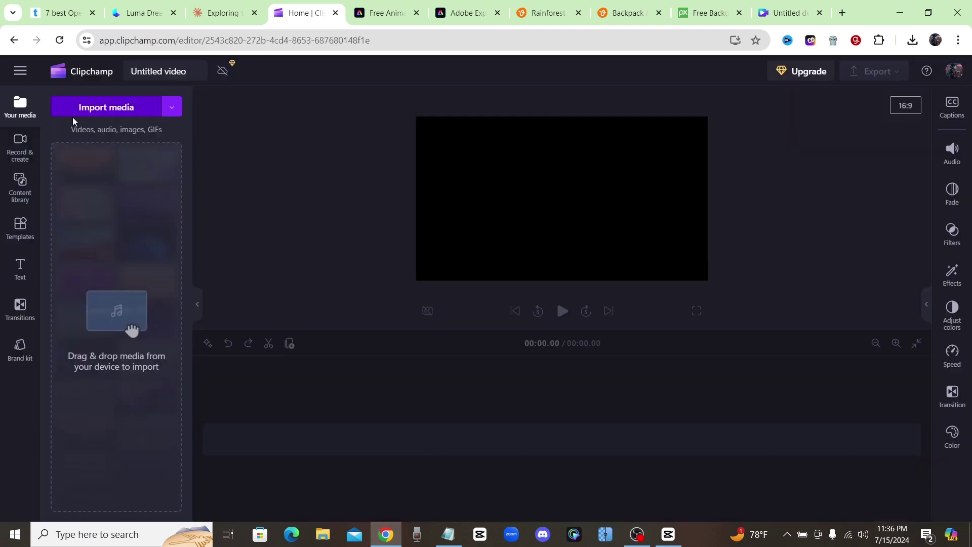
# Add a text-to-speech clip to the timeline and paste the rainforest monologue as its text
pyautogui.click(23, 158)
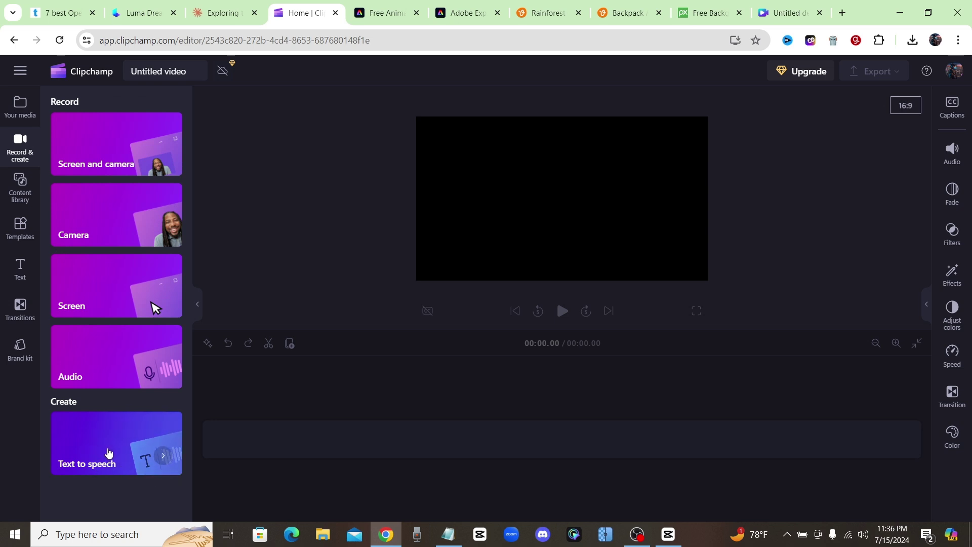
pyautogui.click(109, 452)
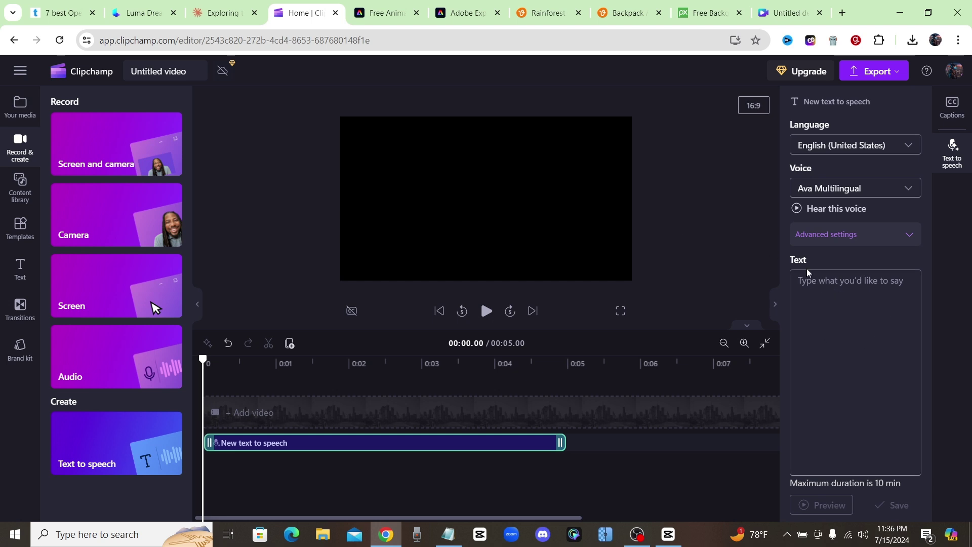
pyautogui.rightClick(871, 280)
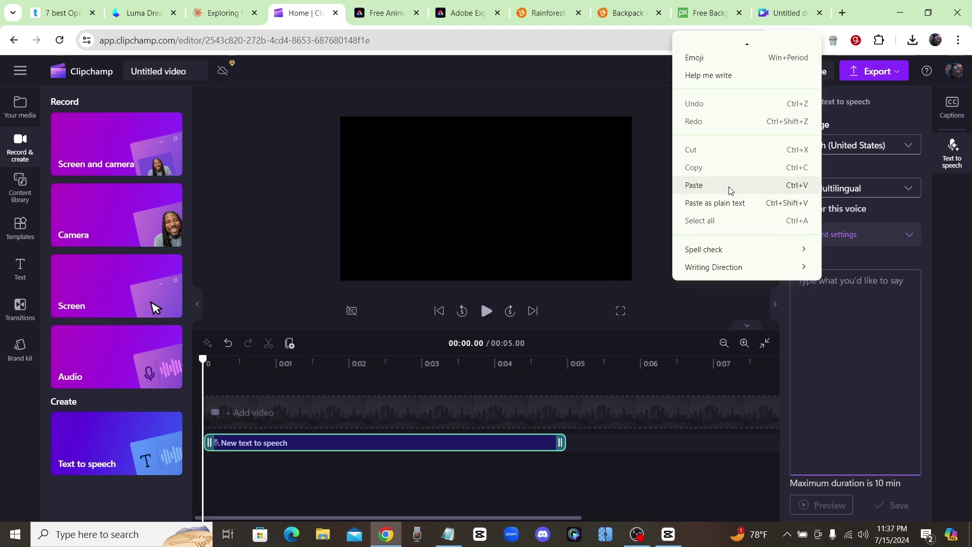
pyautogui.click(731, 189)
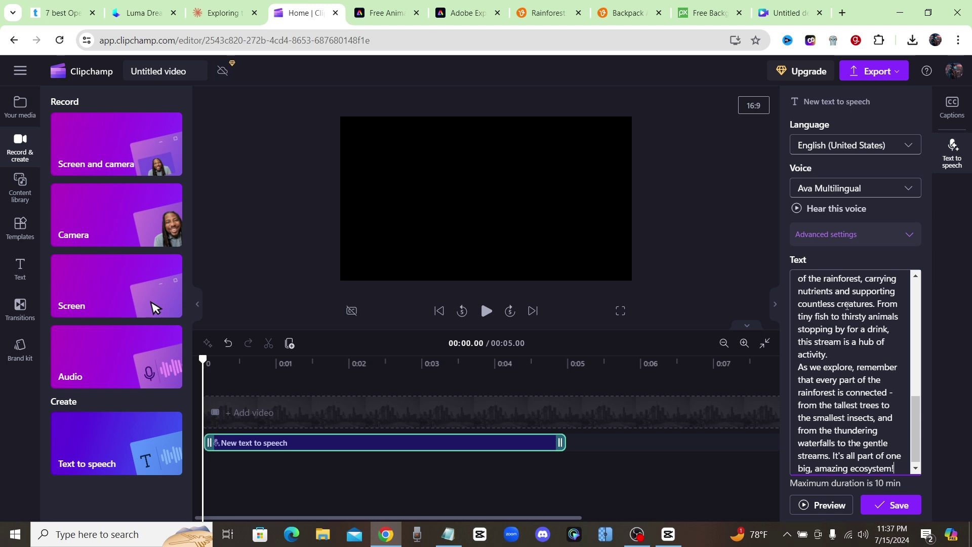
# Choose Kai as the voice for the text-to-speech clip
pyautogui.click(852, 190)
pyautogui.scroll(-15, 885, 254)
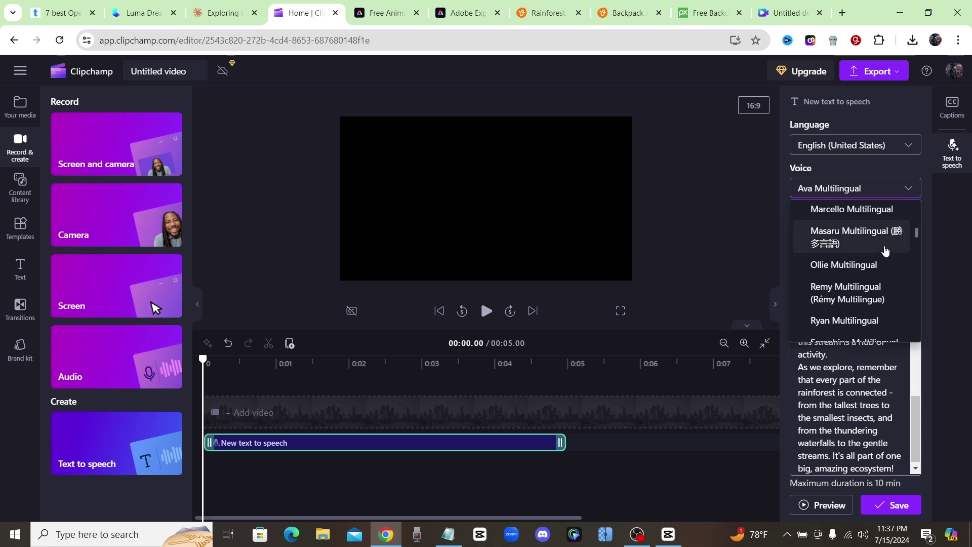
pyautogui.scroll(-10, 886, 255)
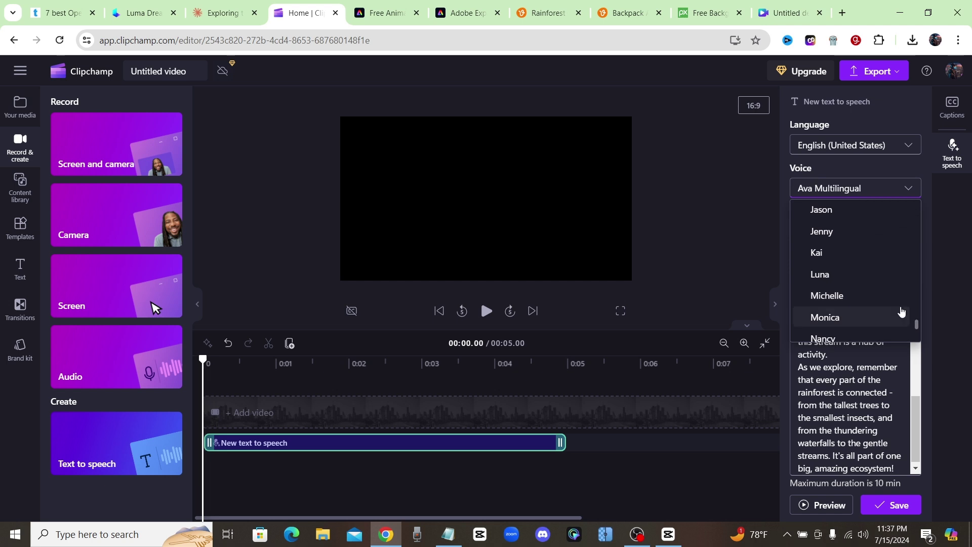
pyautogui.scroll(2, 886, 299)
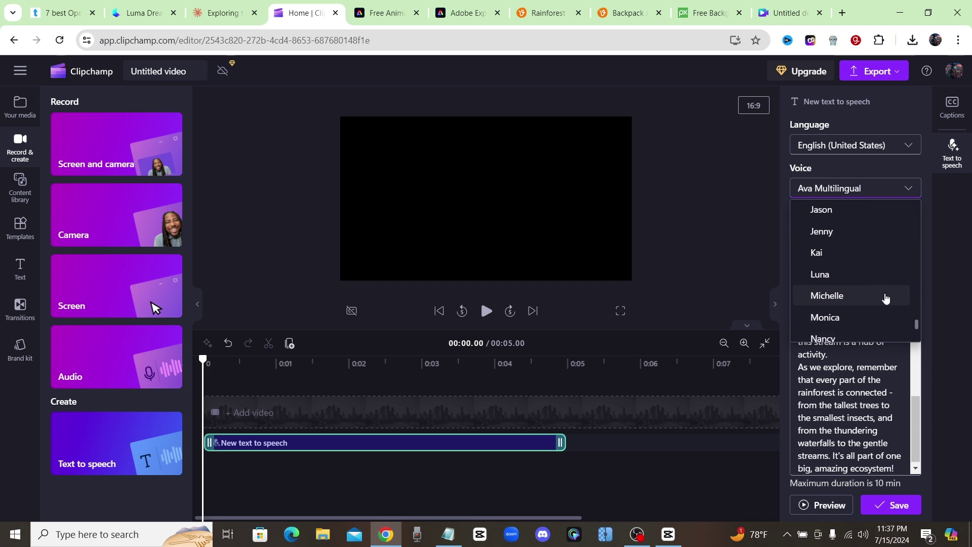
pyautogui.click(858, 255)
# Set the vocal pitch to Extra High in the advanced voice settings and preview the voiceover
pyautogui.click(851, 237)
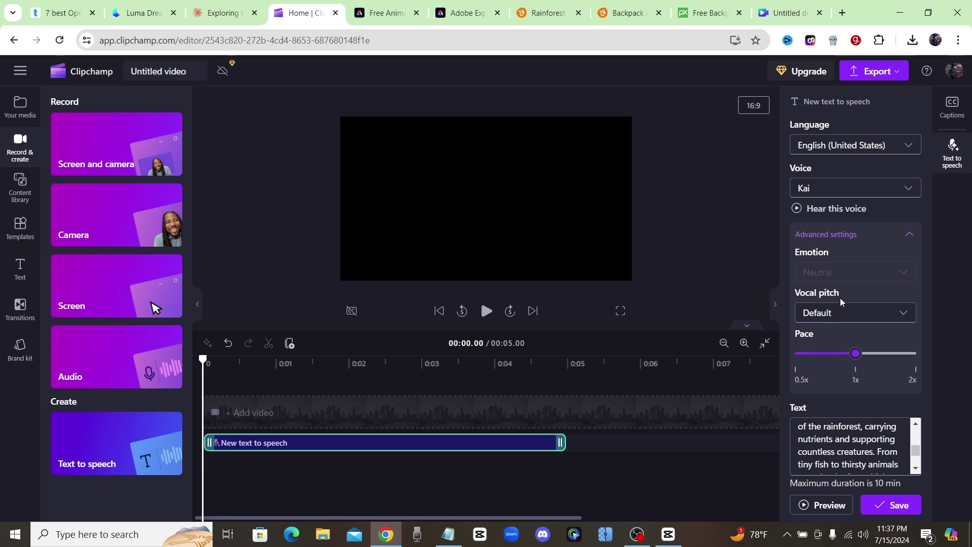
pyautogui.click(838, 317)
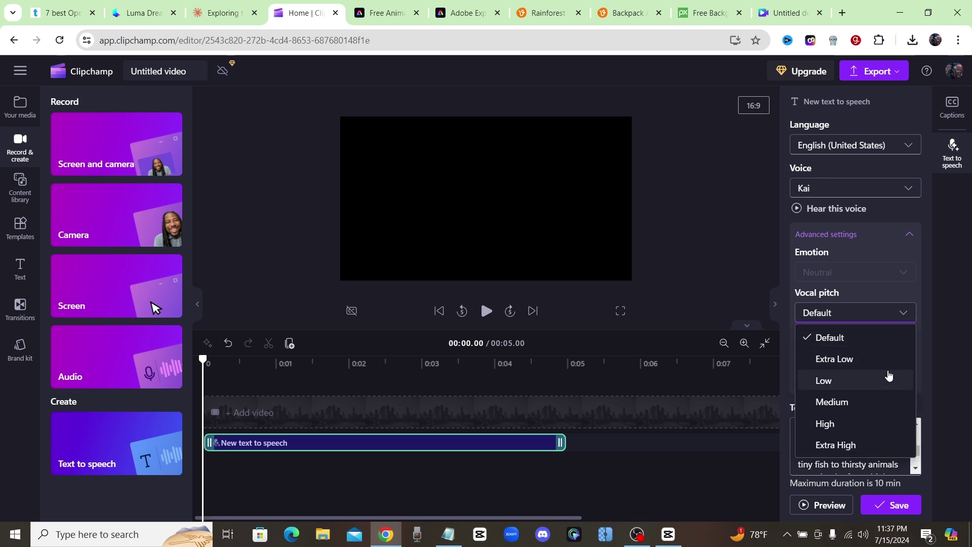
pyautogui.click(856, 446)
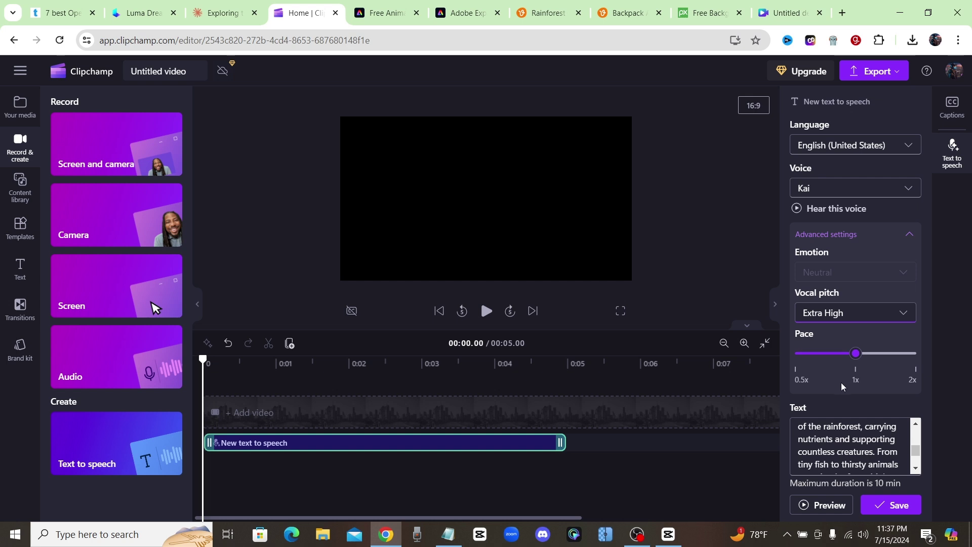
pyautogui.click(813, 506)
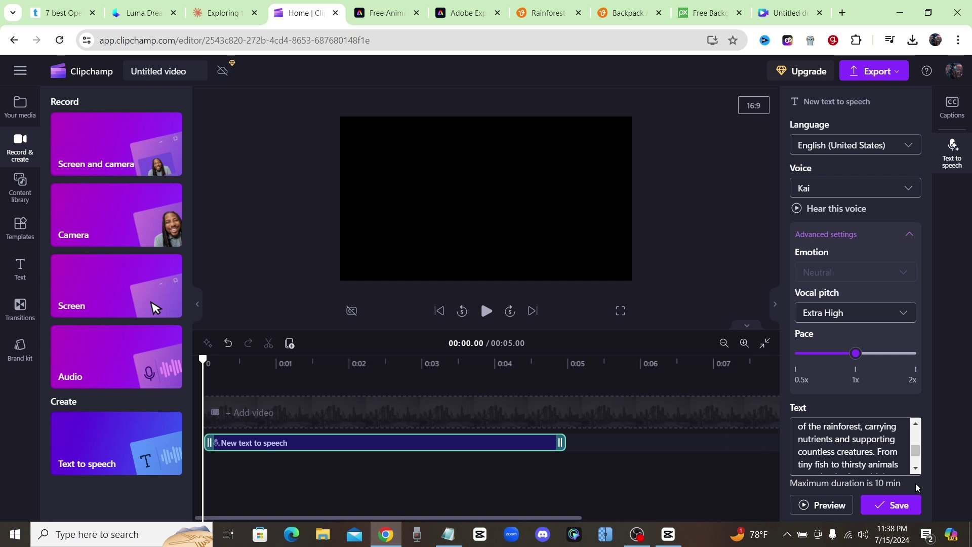
# Save the text-to-speech voiceover and open the video's export options
pyautogui.click(897, 505)
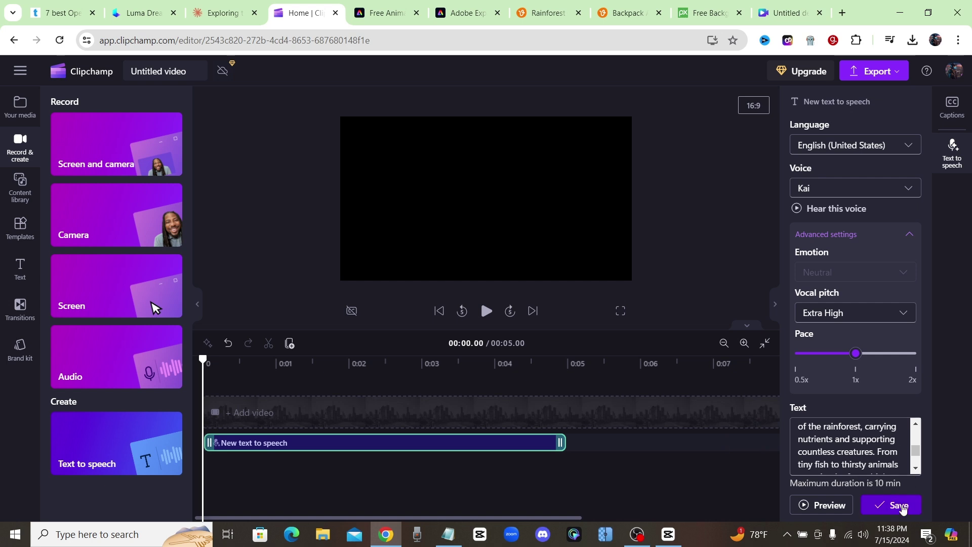
pyautogui.click(894, 75)
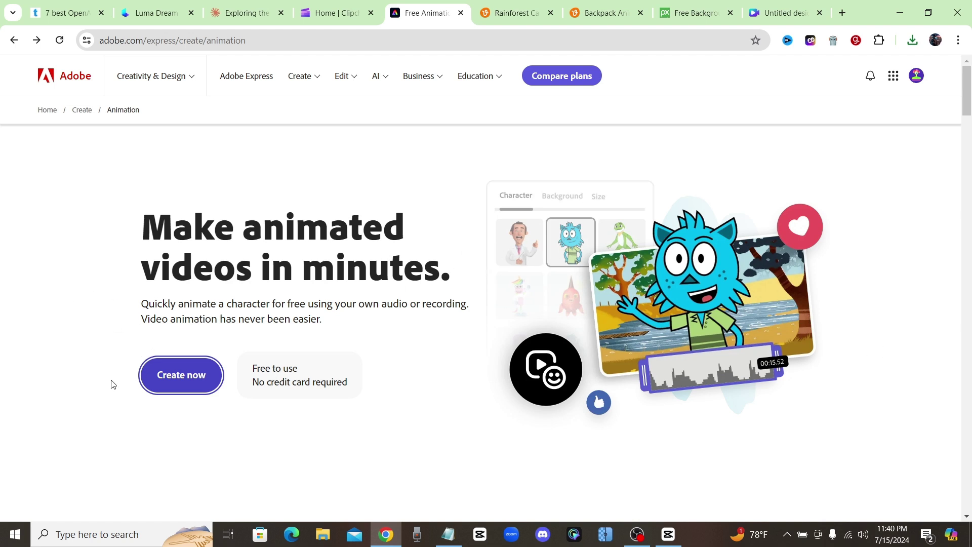
# Start the Adobe Express Animate from audio tool and choose the blue cat character Tull
pyautogui.click(180, 385)
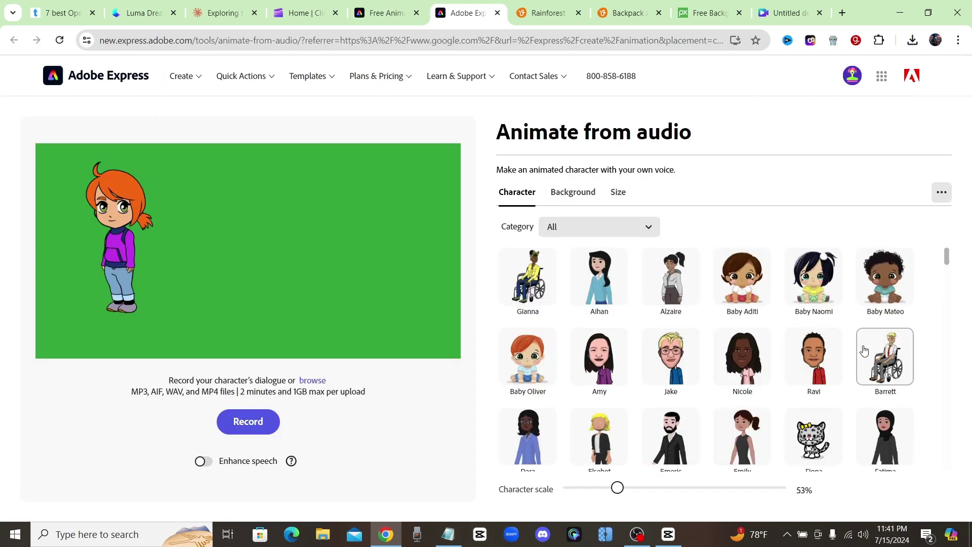
pyautogui.scroll(-6, 678, 329)
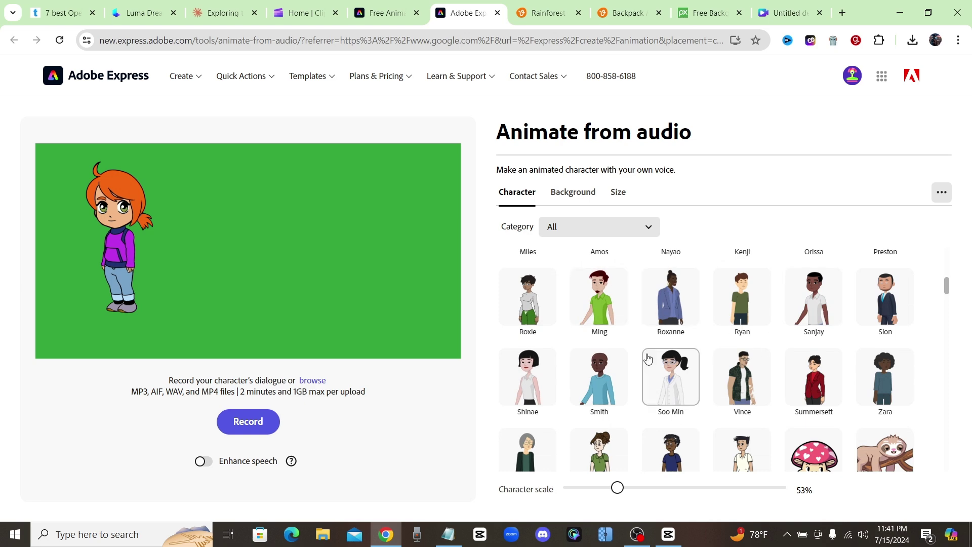
pyautogui.scroll(-3, 607, 375)
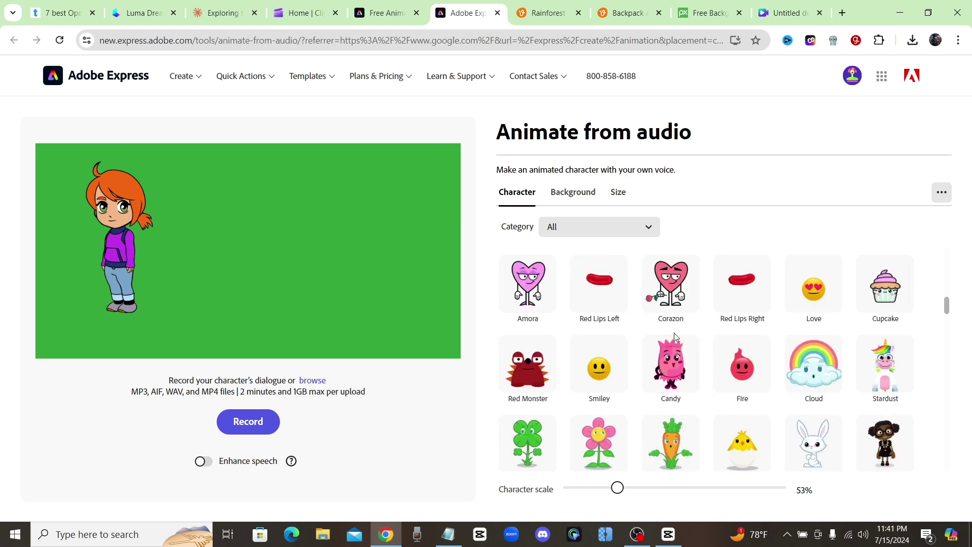
pyautogui.scroll(-3, 673, 360)
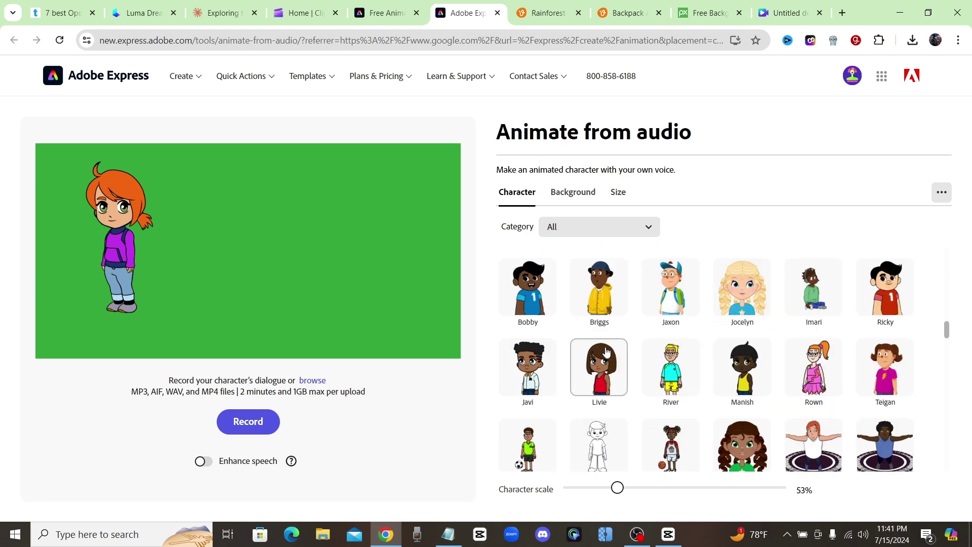
pyautogui.scroll(-5, 600, 370)
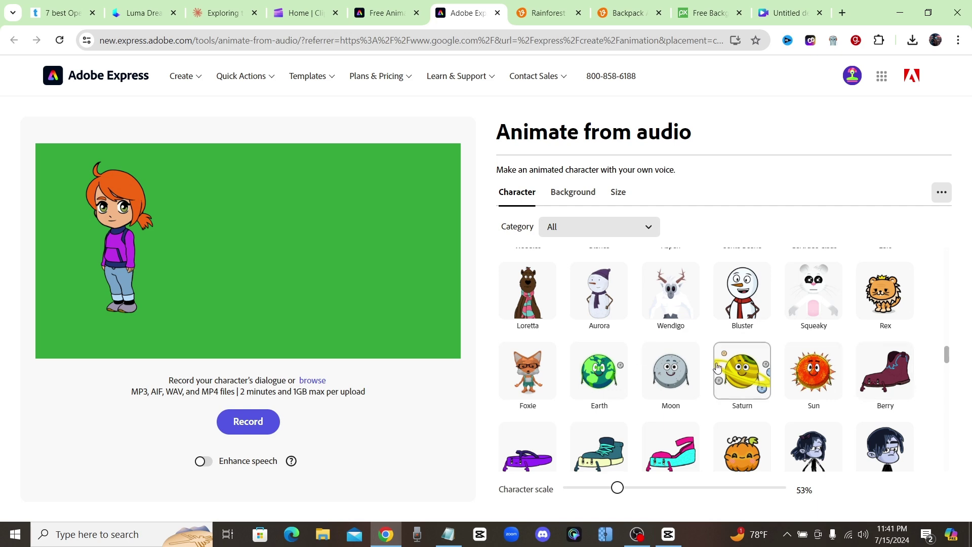
pyautogui.scroll(-5, 664, 372)
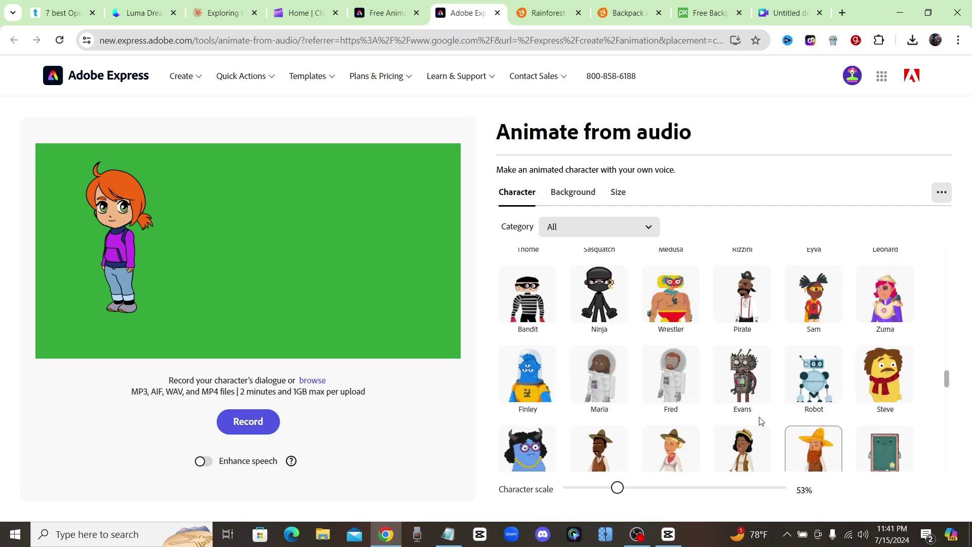
pyautogui.scroll(-5, 714, 395)
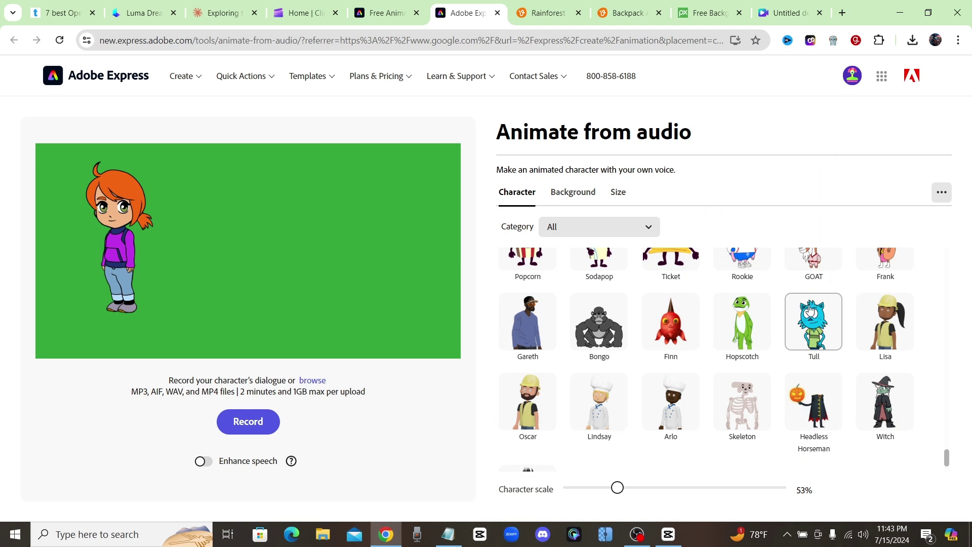
pyautogui.click(811, 310)
# Move the character toward the middle of the canvas and enlarge it slightly
pyautogui.moveTo(104, 233); pyautogui.dragTo(246, 236)
pyautogui.moveTo(280, 315); pyautogui.dragTo(295, 345)
pyautogui.moveTo(266, 281); pyautogui.dragTo(276, 284)
# Set the background to a custom colour using the bright green recommended swatch
pyautogui.click(581, 197)
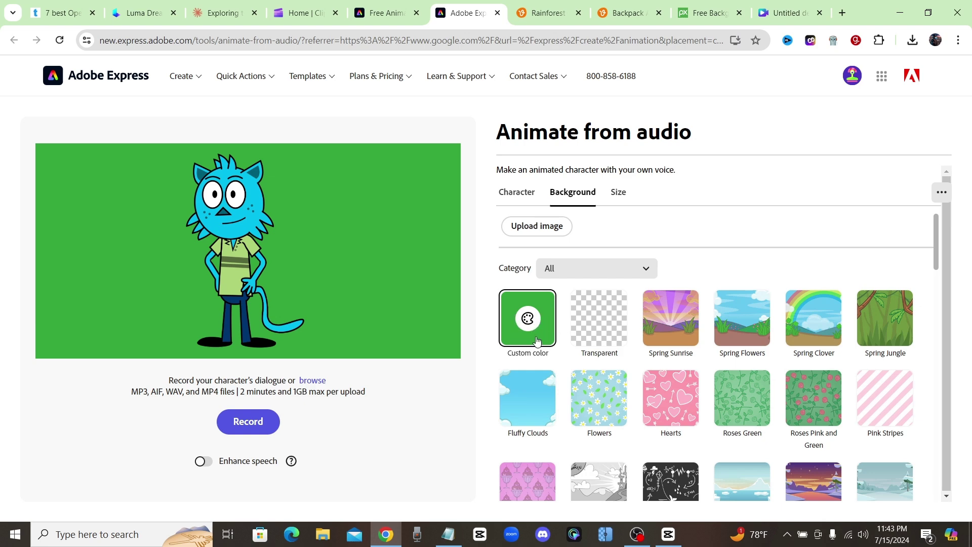
pyautogui.click(528, 318)
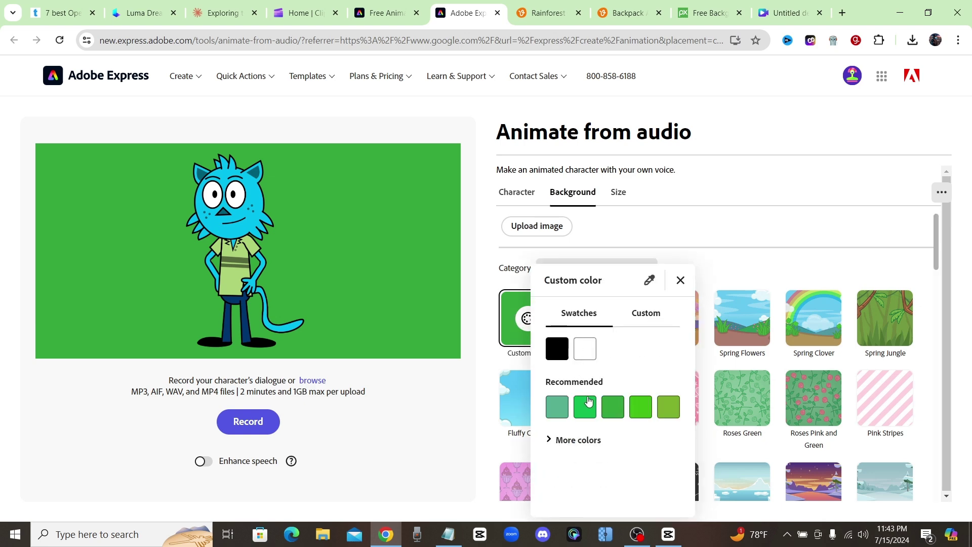
pyautogui.click(639, 410)
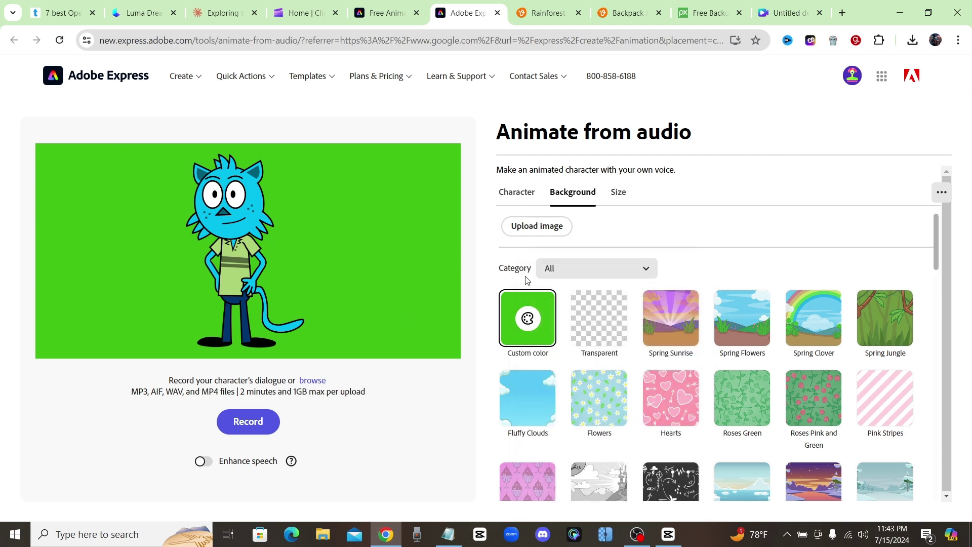
# Try the Spring Sunrise, Spring Flowers, Spring Clover and Spring Jungle backgrounds behind the character and browse the other presets
pyautogui.click(756, 326)
pyautogui.click(817, 325)
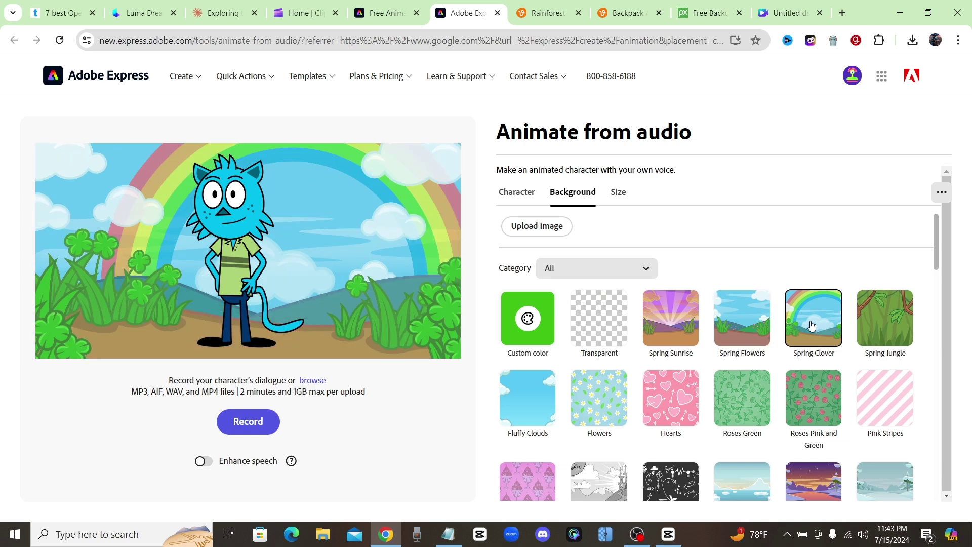
pyautogui.click(667, 323)
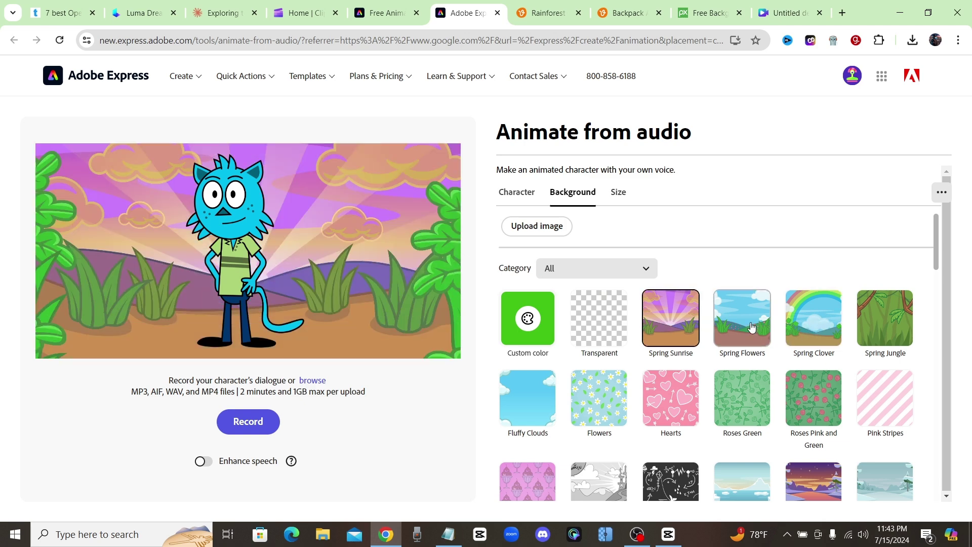
pyautogui.click(753, 327)
pyautogui.click(814, 320)
pyautogui.click(893, 318)
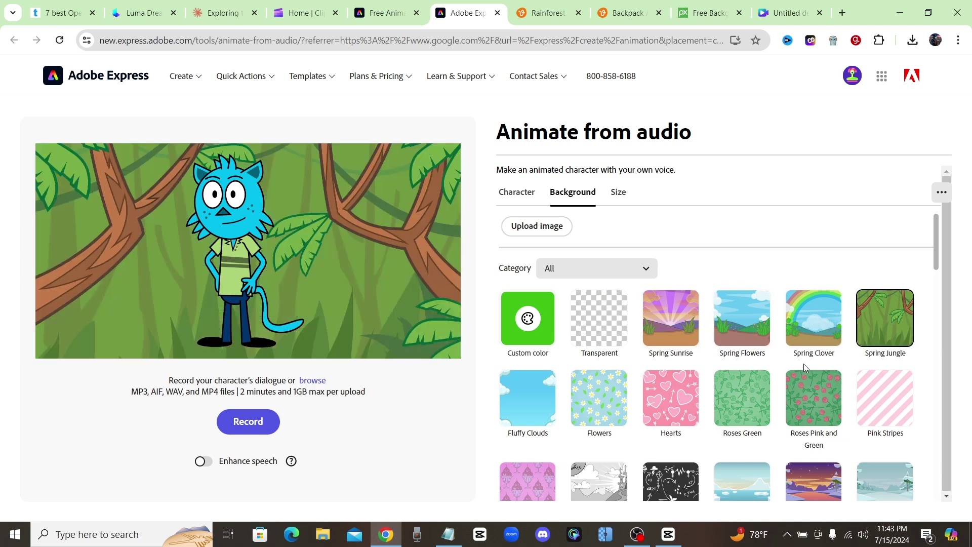
pyautogui.scroll(-5, 719, 398)
pyautogui.scroll(-5, 719, 397)
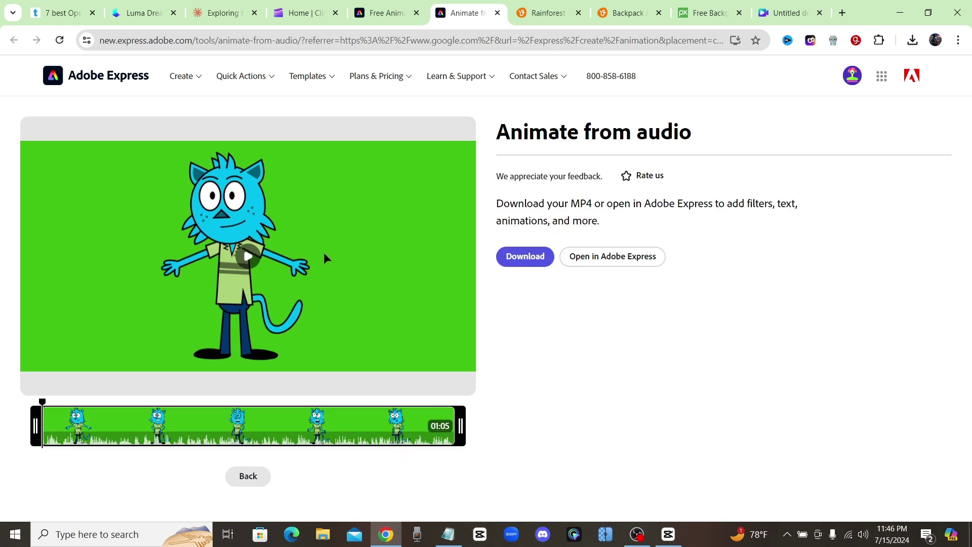
# Preview the green-screen character animation and download it as an MP4
pyautogui.click(248, 257)
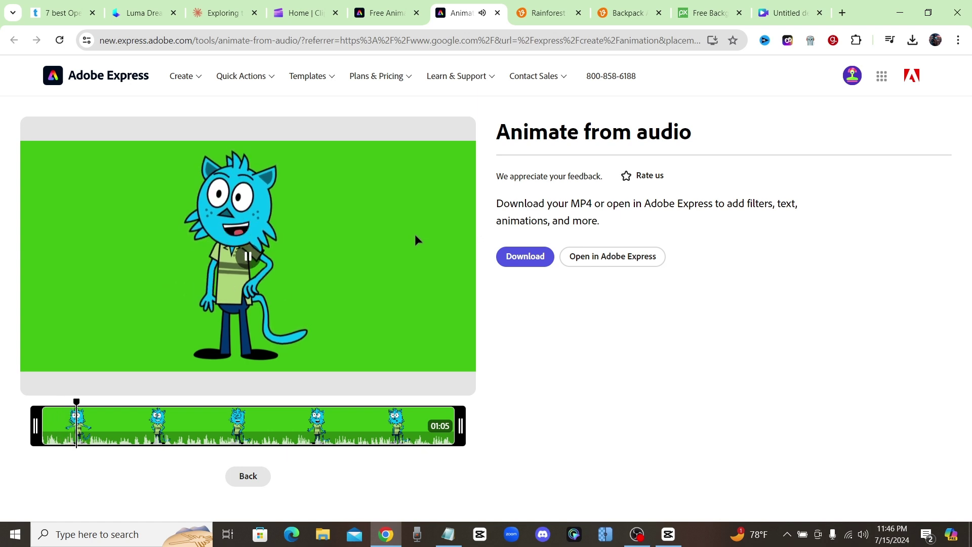
pyautogui.click(248, 258)
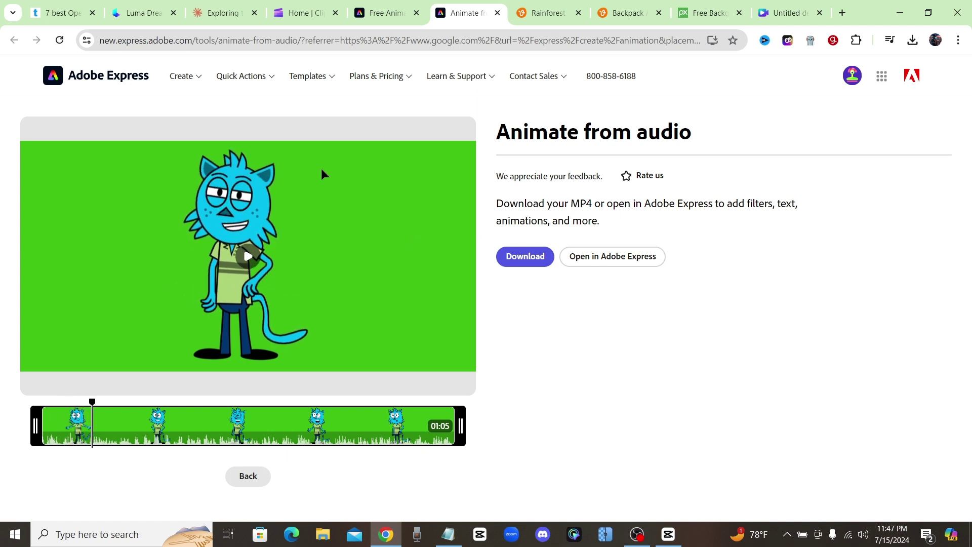
pyautogui.click(526, 258)
# Switch to Vecteezy, set the content type to Videos and search for "rainforest animated"
pyautogui.hotkey('ctrl', 'Tab')
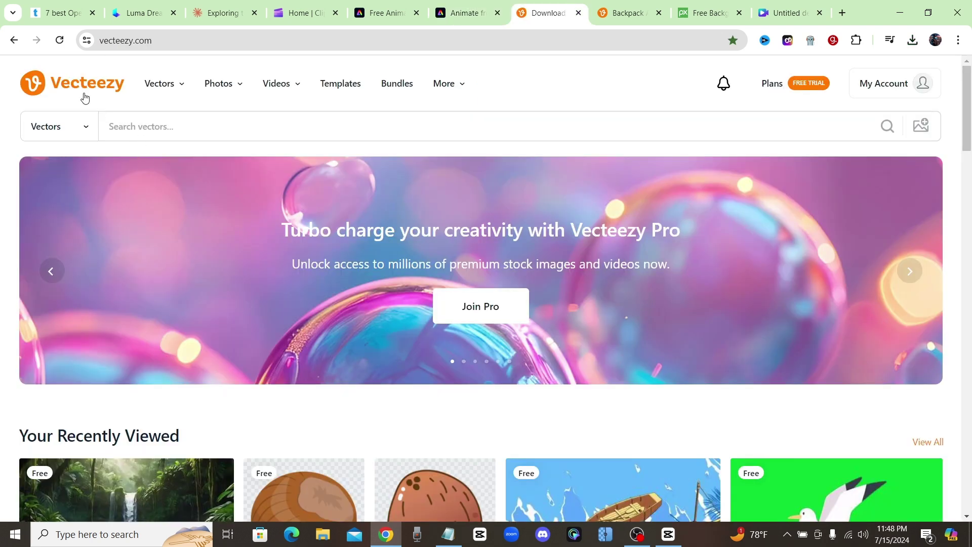
pyautogui.click(132, 116)
pyautogui.click(46, 126)
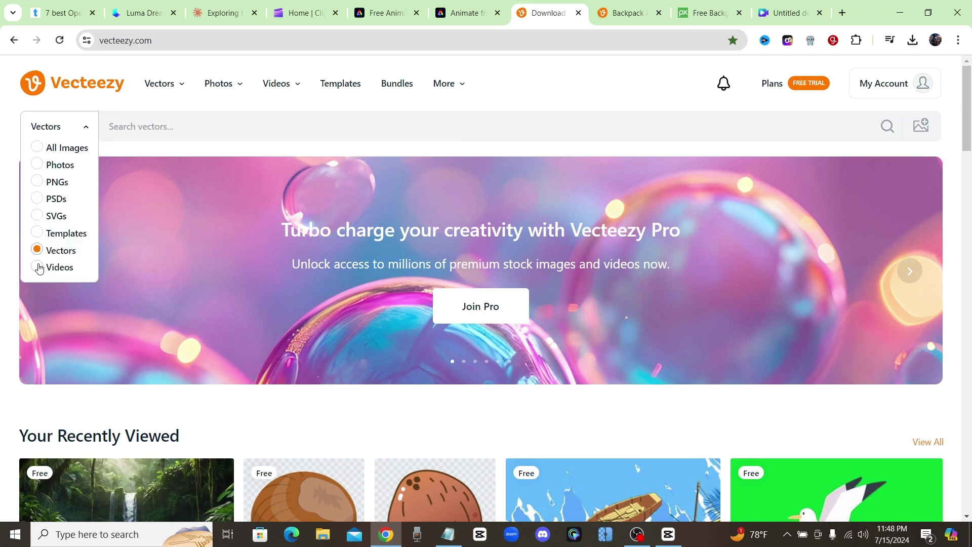
pyautogui.click(37, 267)
pyautogui.click(155, 130)
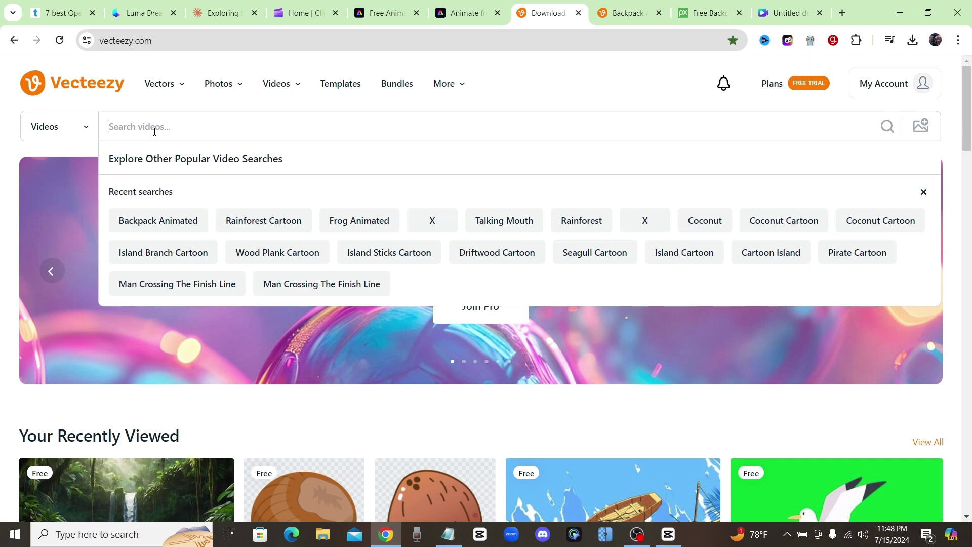
pyautogui.write('rainforest animated')
pyautogui.press('Return')
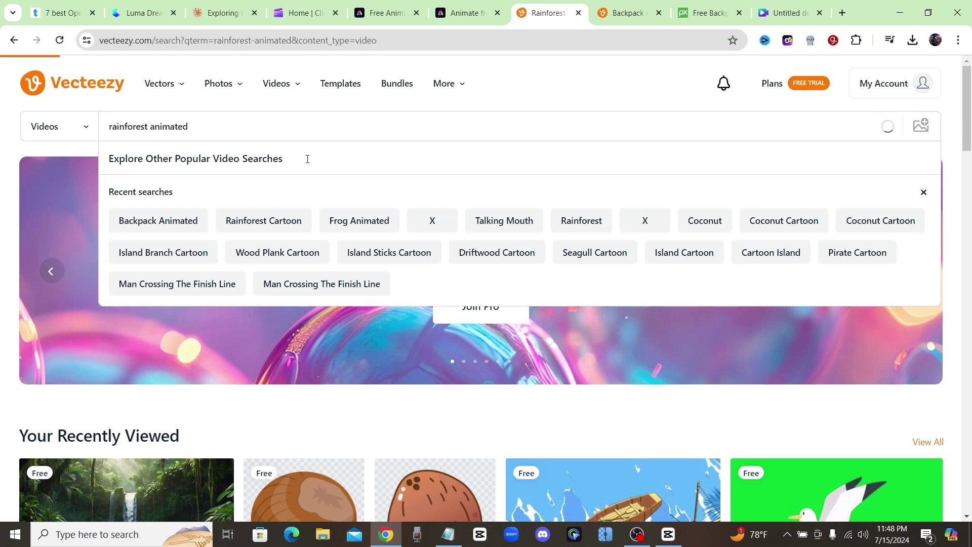
# Filter the rainforest video results to Free License and browse the free clips
pyautogui.scroll(-5, 556, 332)
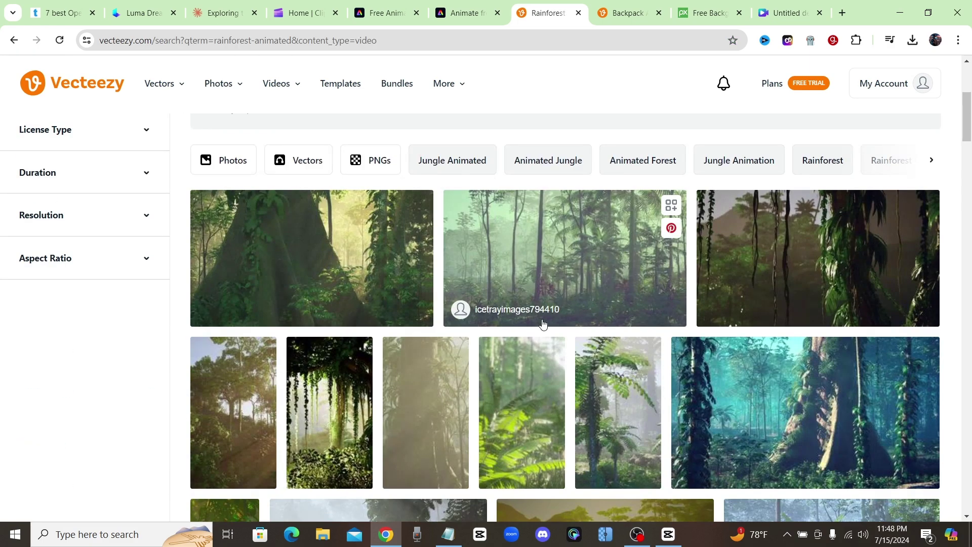
pyautogui.scroll(5, 534, 319)
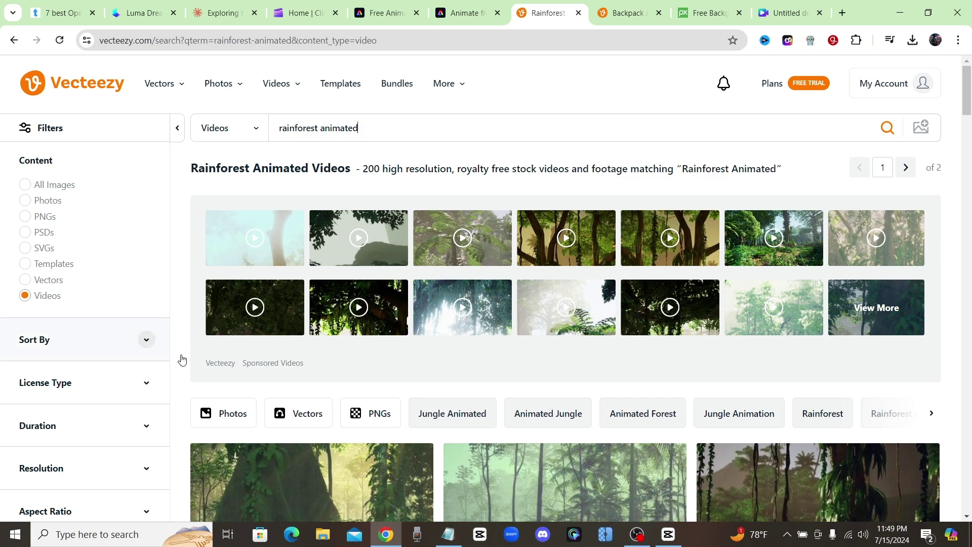
pyautogui.scroll(-2, 162, 349)
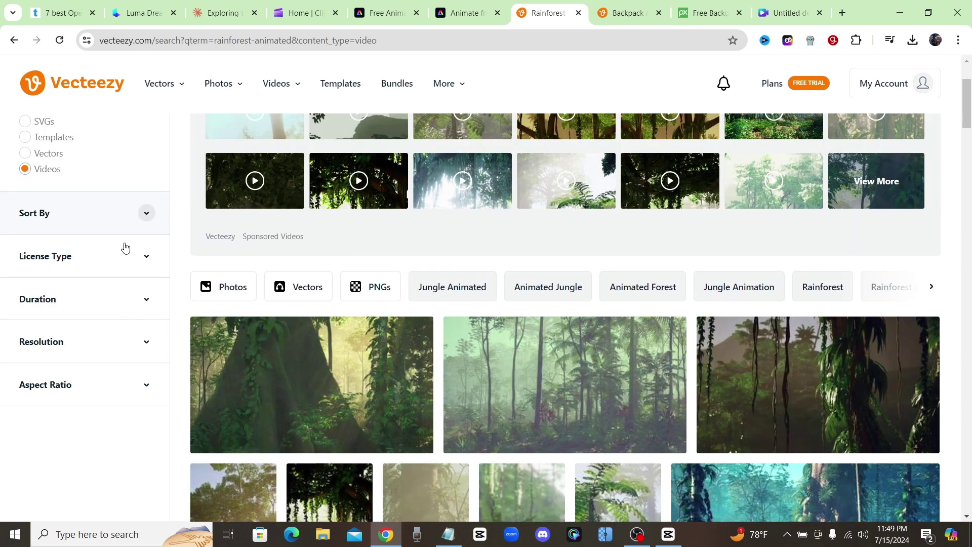
pyautogui.click(56, 257)
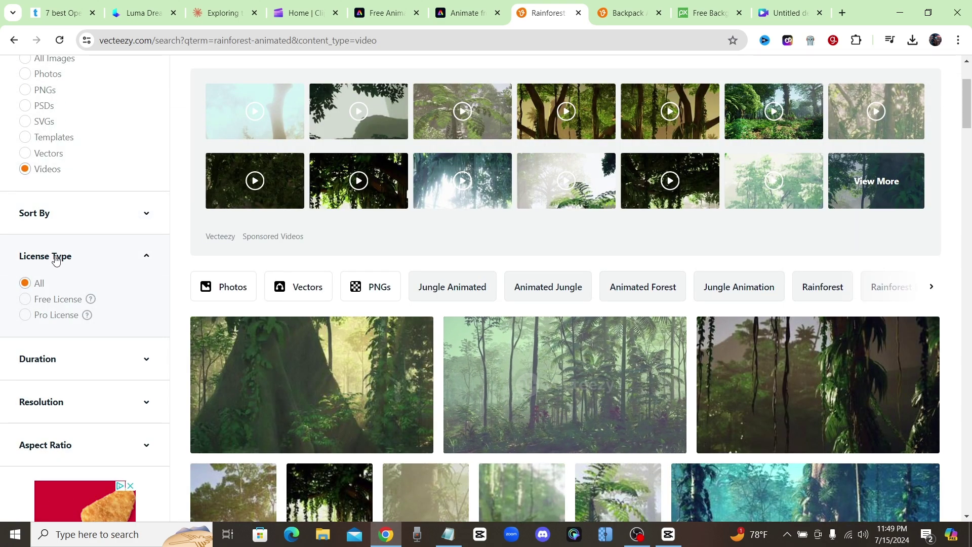
pyautogui.click(36, 304)
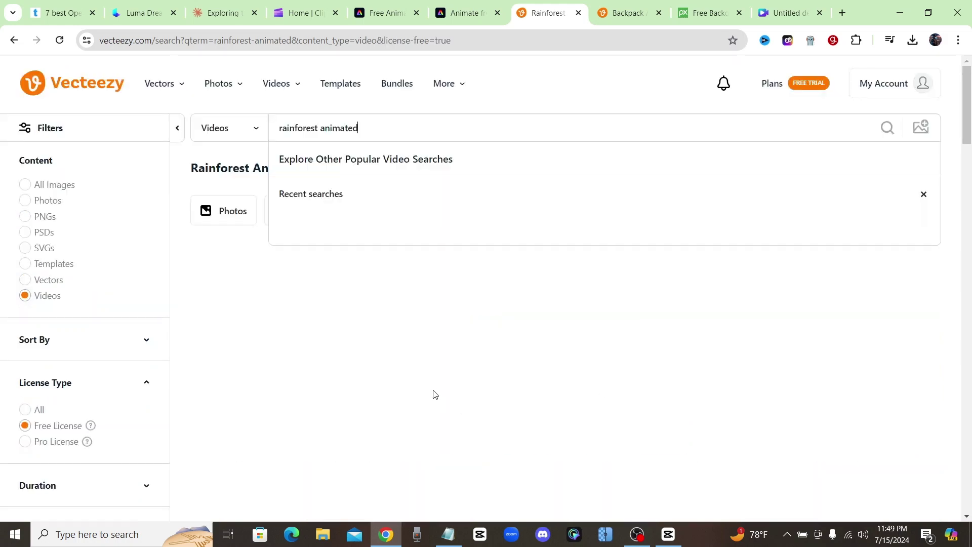
pyautogui.scroll(-10, 412, 334)
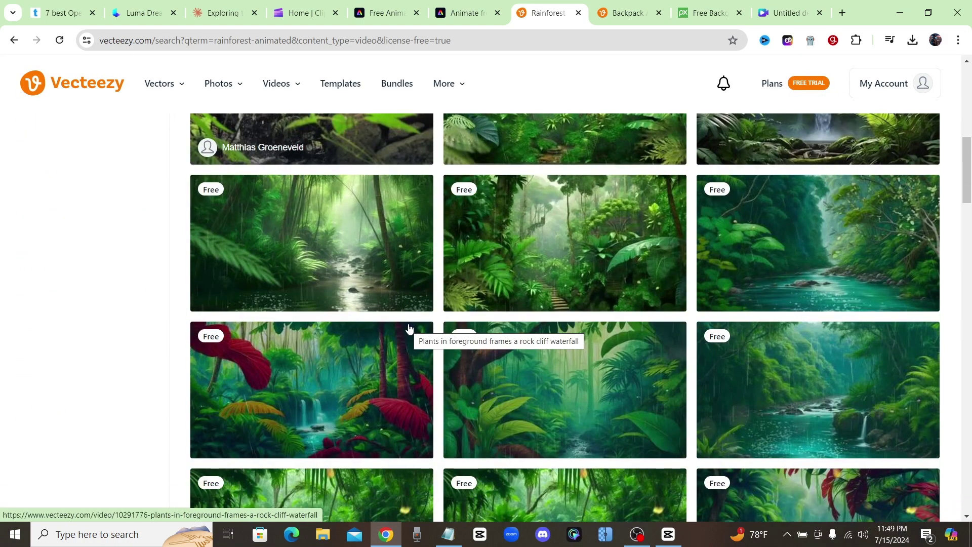
pyautogui.scroll(3, 410, 328)
pyautogui.moveTo(833, 262)
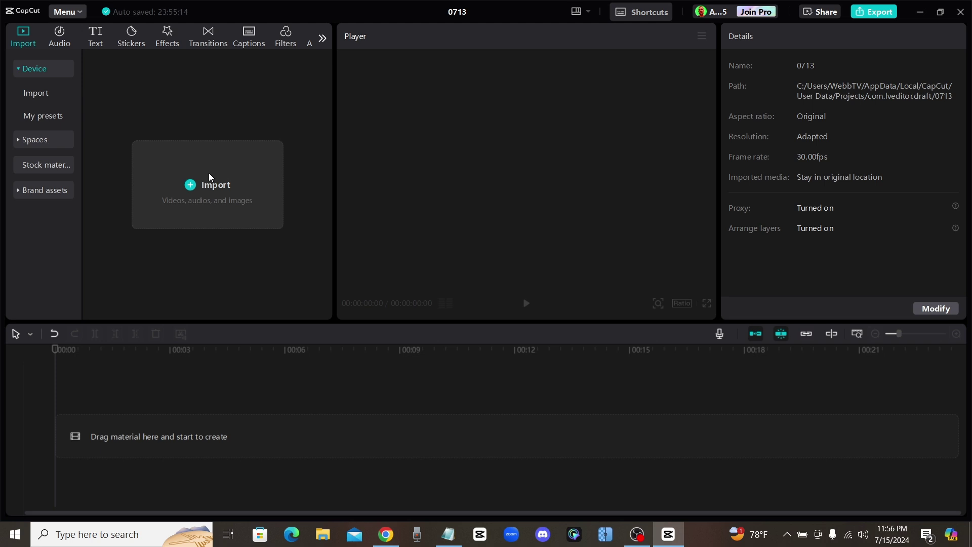
# Switch to CapCut and import the two Untitled-video-Made-with-Clipchamp character files and the four Vecteezy rainforest clips from the Downloads folder
pyautogui.click(218, 183)
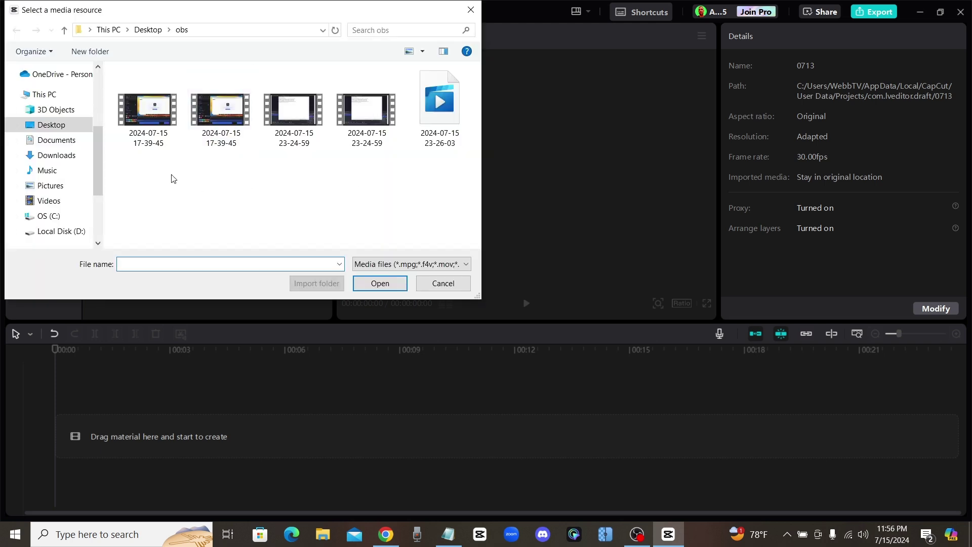
pyautogui.scroll(3, 54, 151)
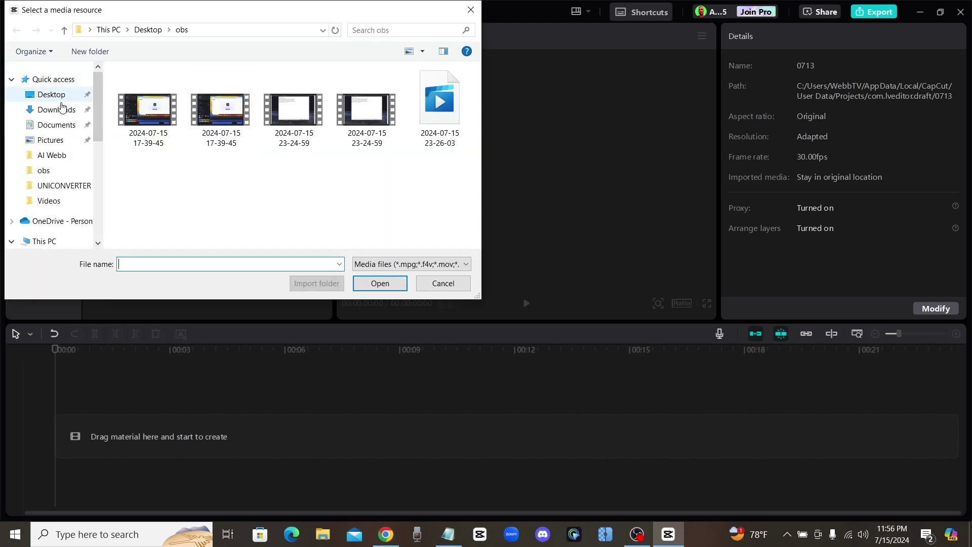
pyautogui.click(63, 111)
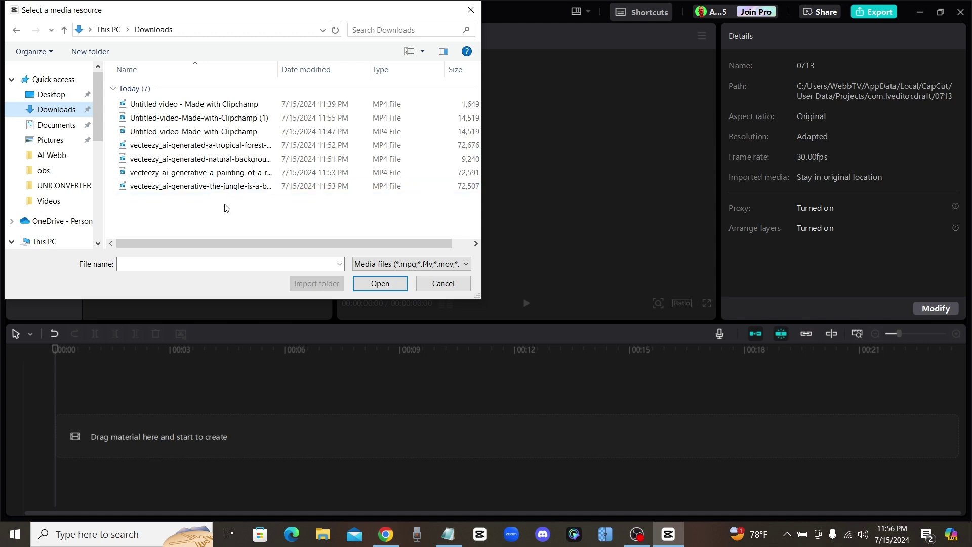
pyautogui.moveTo(218, 224); pyautogui.dragTo(139, 117)
pyautogui.press('Return')
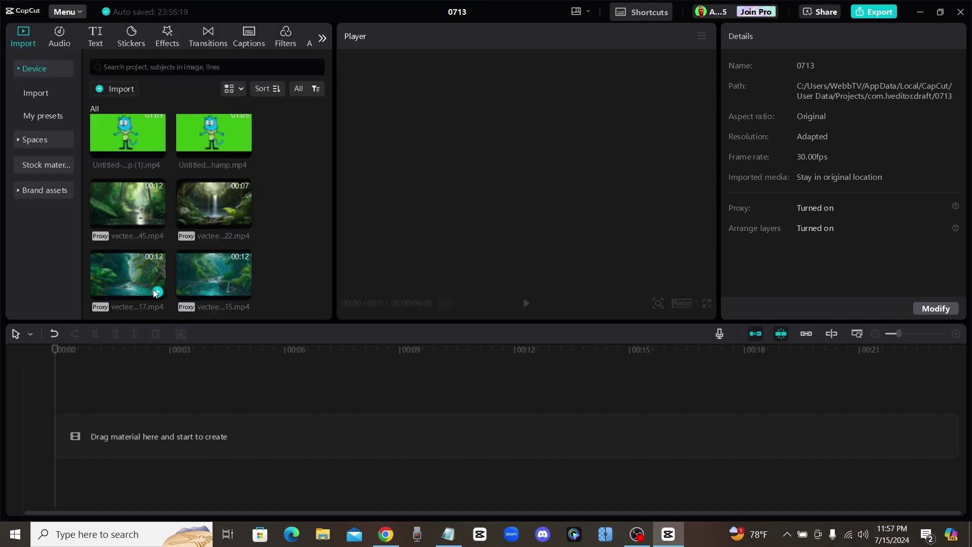
# Line up six rainforest background clips on the main track and place the green-screen character clip on the track above from the start
pyautogui.click(157, 292)
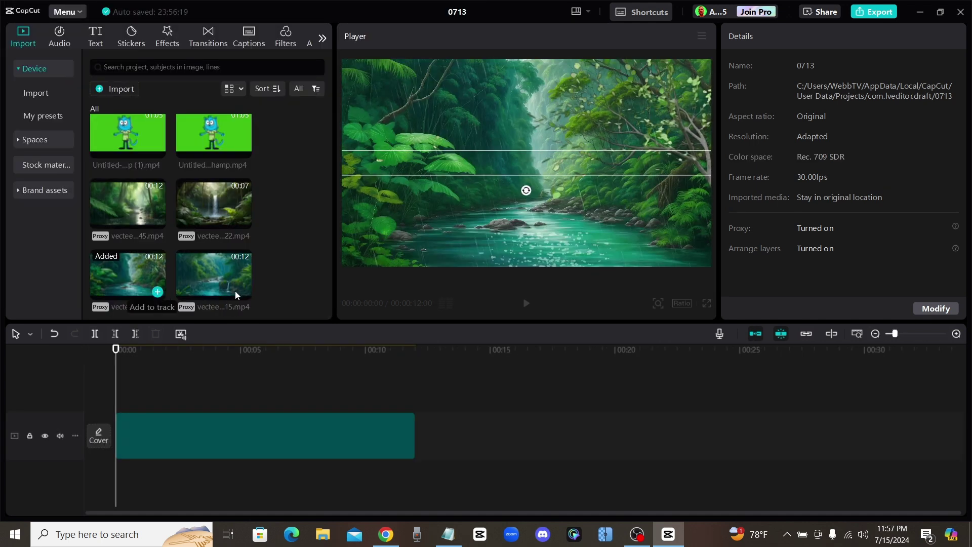
pyautogui.click(361, 380)
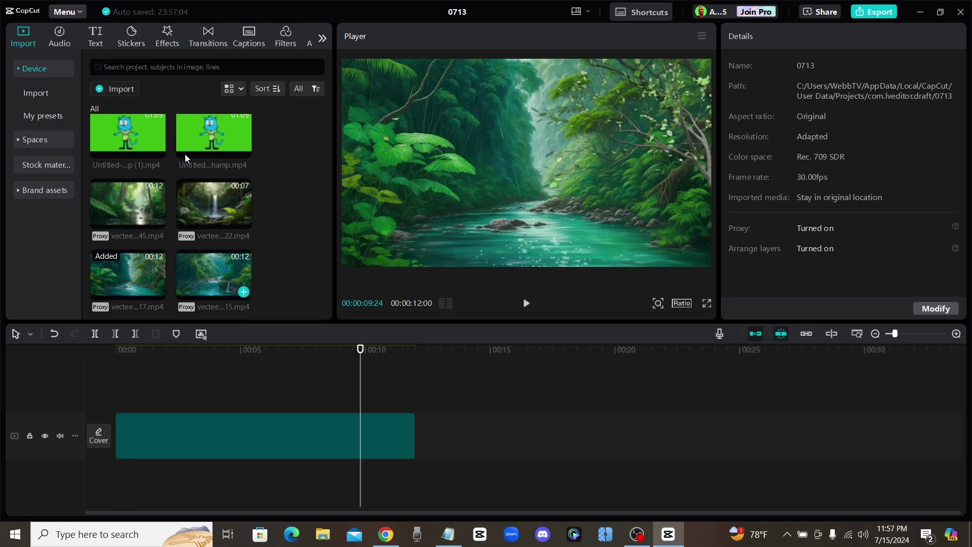
pyautogui.moveTo(220, 361); pyautogui.dragTo(158, 395)
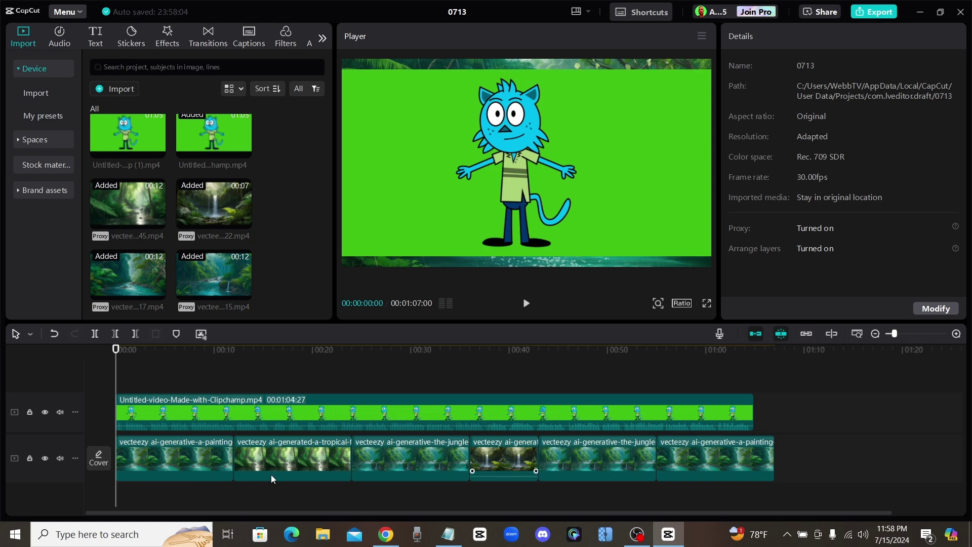
# Remove the character clip's background with Chroma key, picking the green screen colour and setting the intensity to 41
pyautogui.moveTo(117, 349); pyautogui.dragTo(142, 353)
pyautogui.click(215, 409)
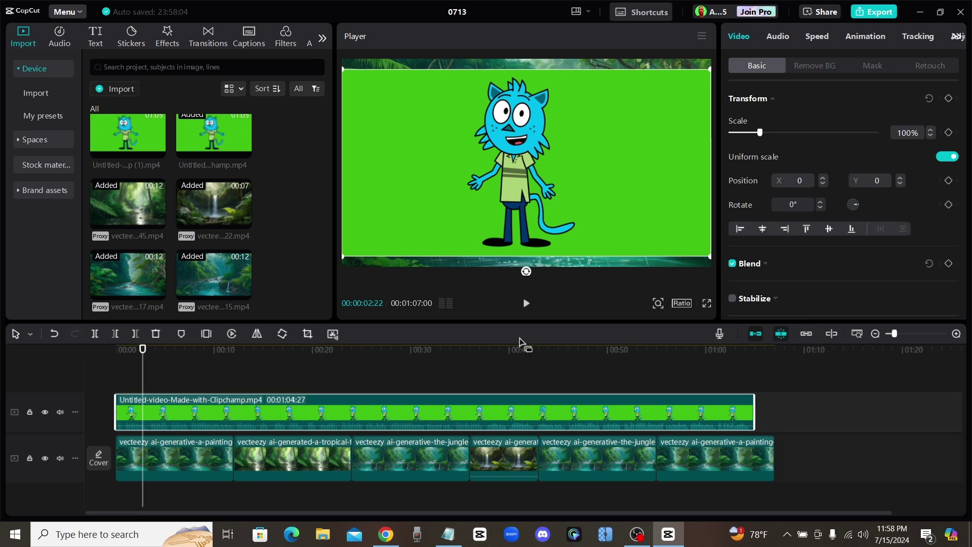
pyautogui.click(830, 64)
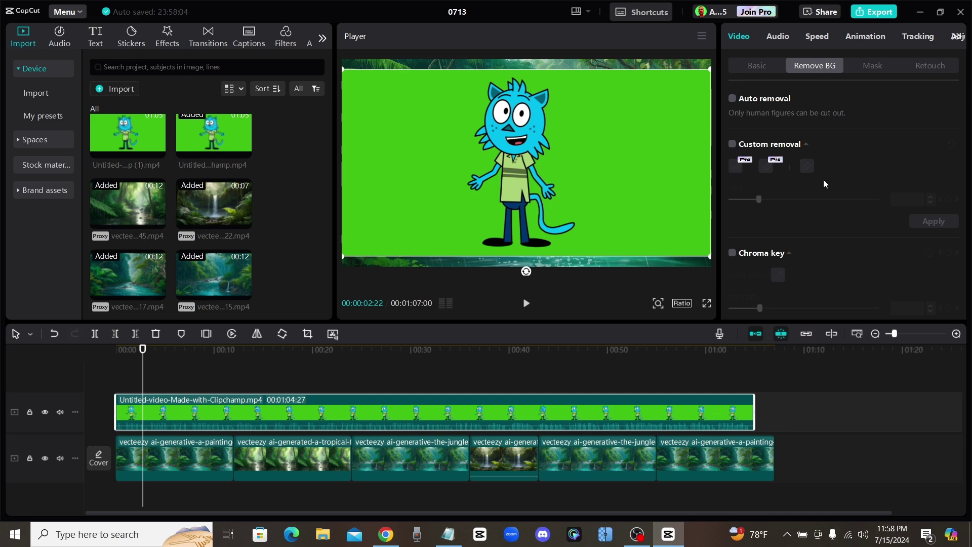
pyautogui.scroll(-3, 806, 159)
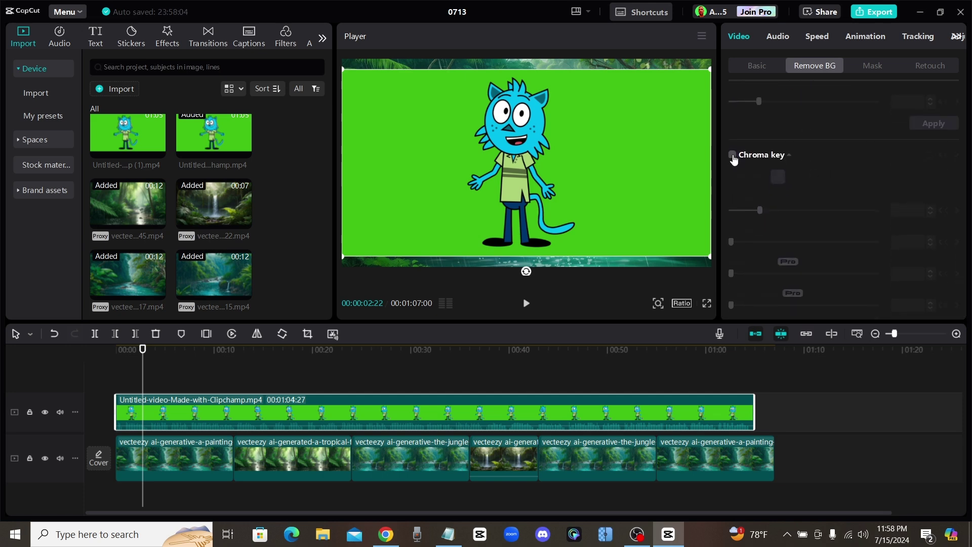
pyautogui.click(733, 155)
pyautogui.click(778, 176)
pyautogui.click(654, 147)
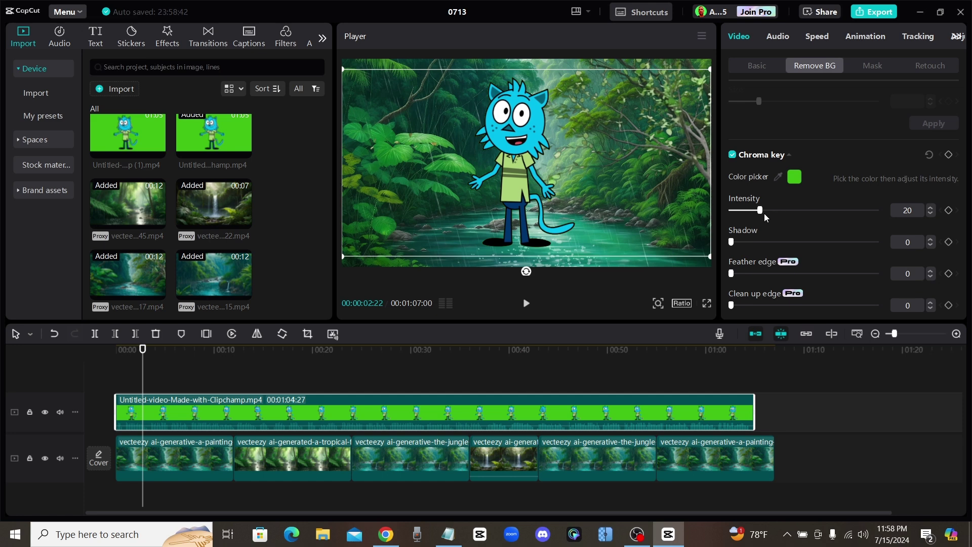
pyautogui.moveTo(764, 215); pyautogui.dragTo(787, 216)
pyautogui.hotkey('ctrl', 'z')
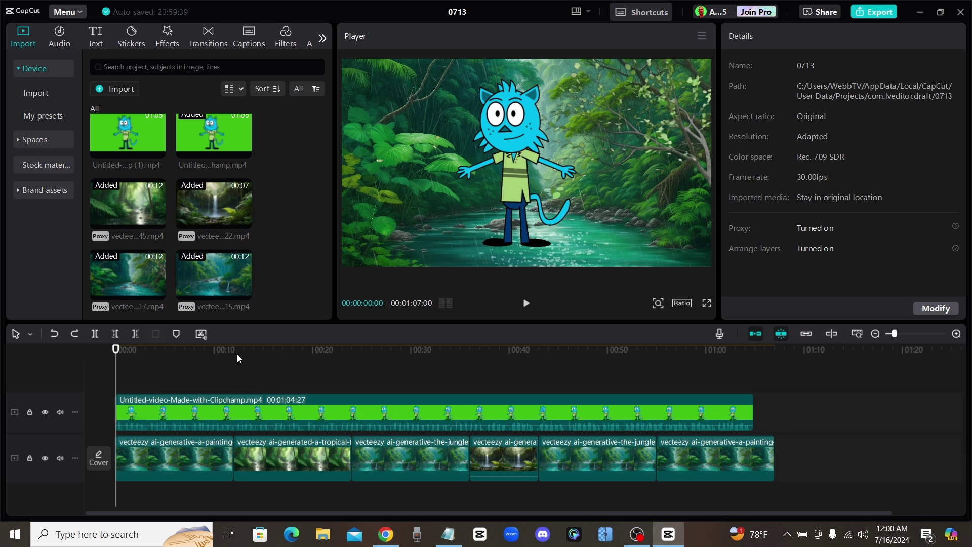
# Split the character clip at 00:00:12:00, where the first rainforest background ends
pyautogui.moveTo(237, 351)
pyautogui.mouseDown()
pyautogui.moveTo(140, 351)
pyautogui.moveTo(234, 361)
pyautogui.mouseUp()
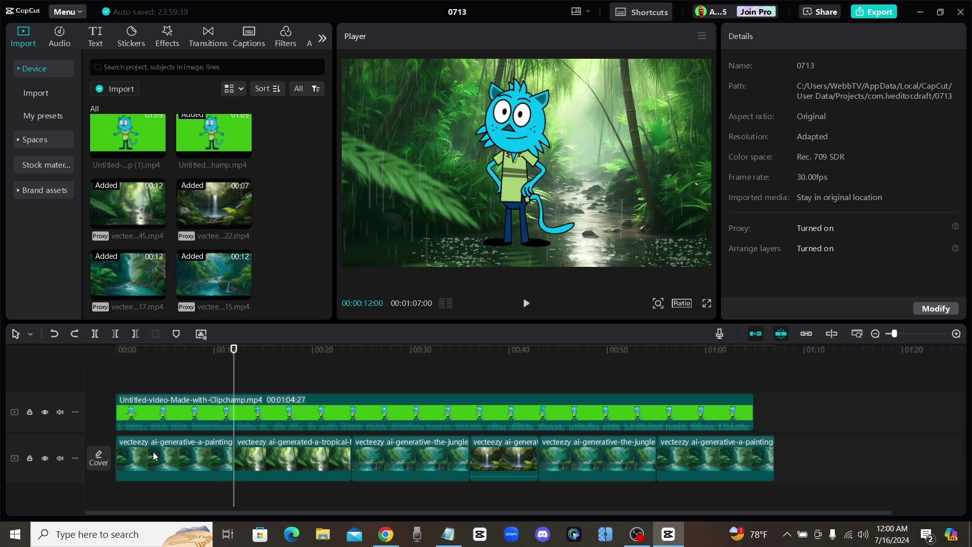
pyautogui.click(248, 410)
pyautogui.click(95, 333)
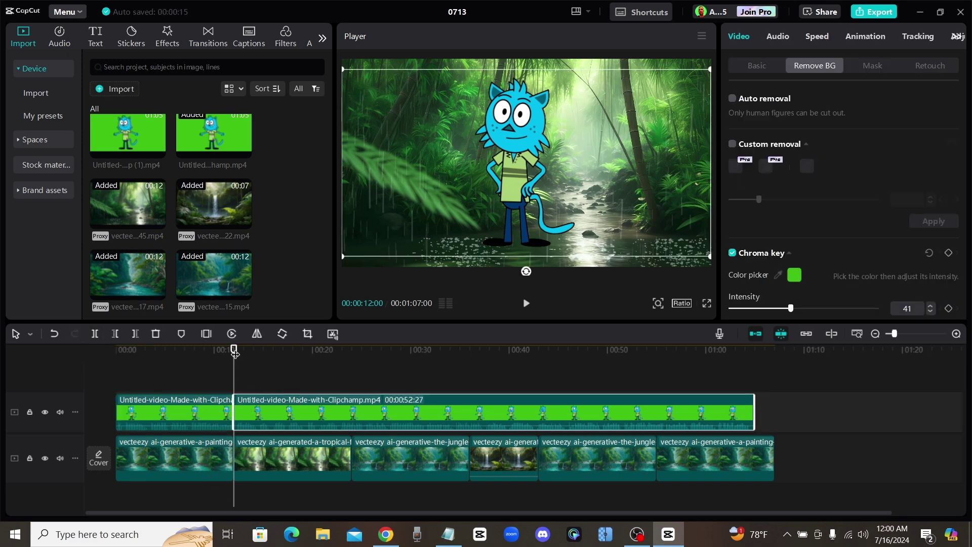
# Shrink the character in the first segment to about half size and position it standing on the rock in the river
pyautogui.moveTo(235, 351); pyautogui.dragTo(134, 352)
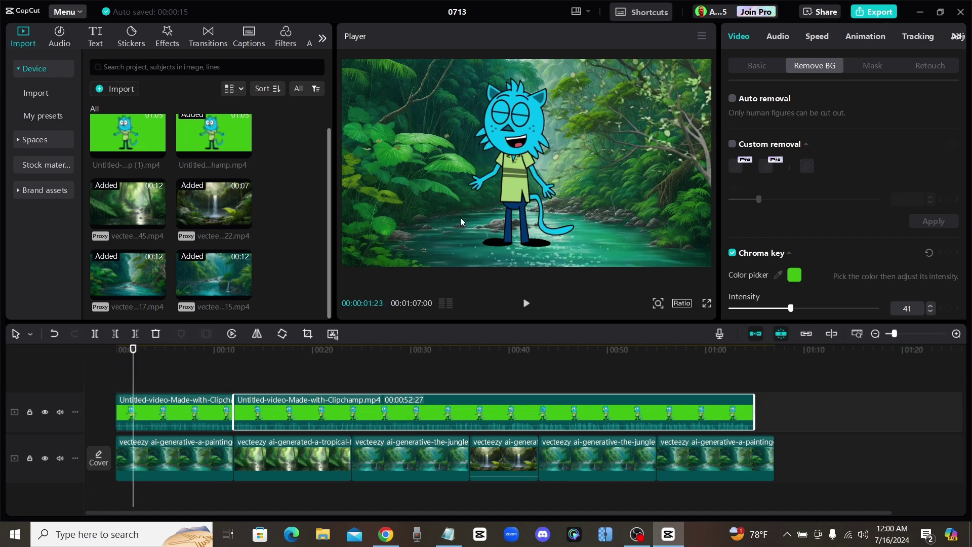
pyautogui.click(172, 413)
pyautogui.moveTo(720, 248); pyautogui.dragTo(592, 196)
pyautogui.moveTo(524, 227); pyautogui.dragTo(512, 238)
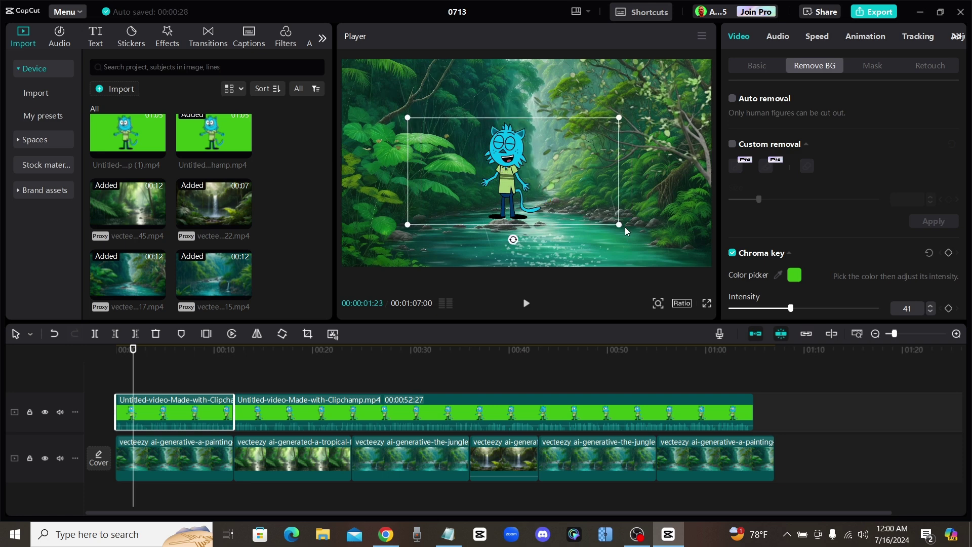
pyautogui.moveTo(625, 228); pyautogui.dragTo(610, 221)
pyautogui.moveTo(512, 165); pyautogui.dragTo(511, 171)
pyautogui.click(437, 239)
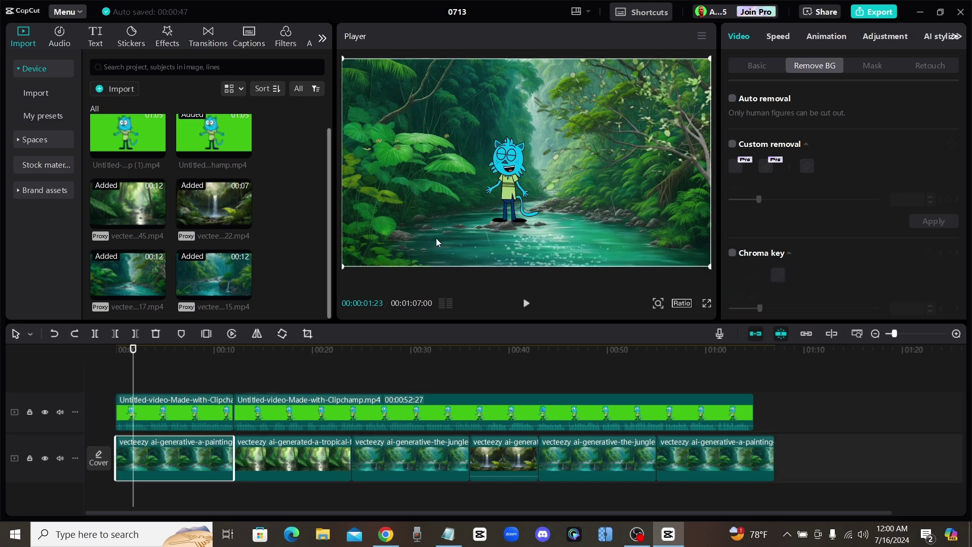
pyautogui.click(508, 165)
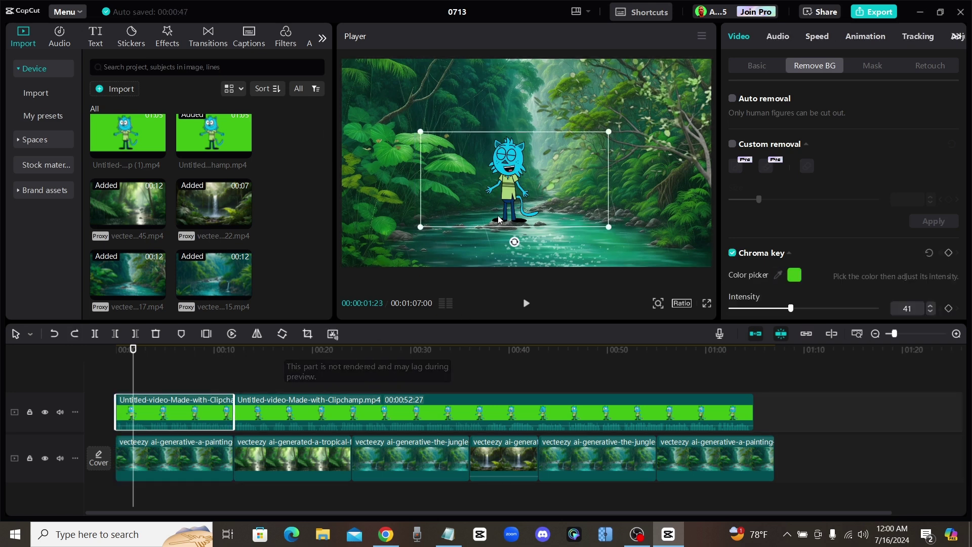
pyautogui.moveTo(504, 205); pyautogui.dragTo(507, 202)
pyautogui.click(593, 256)
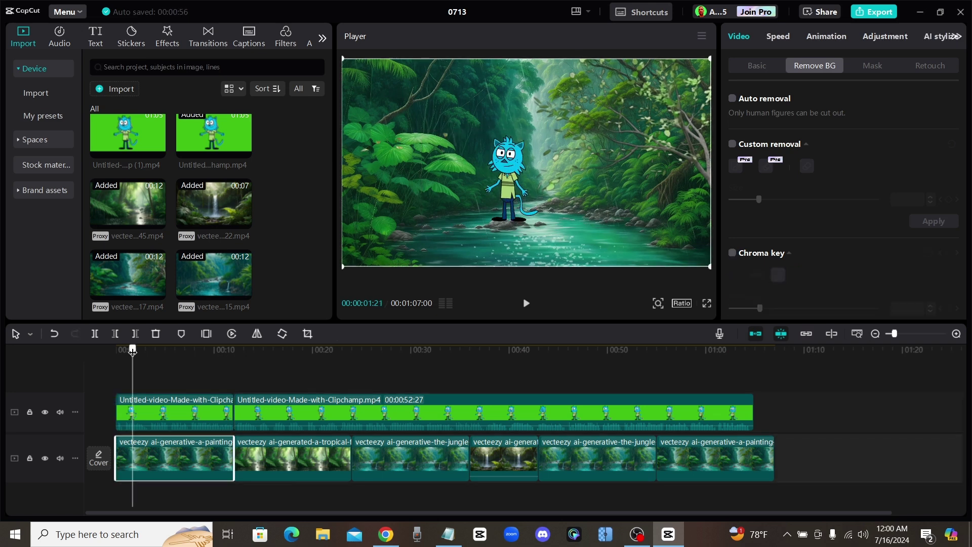
# Play the first scene from the start to check the character against the rainforest background
pyautogui.click(119, 349)
pyautogui.click(527, 303)
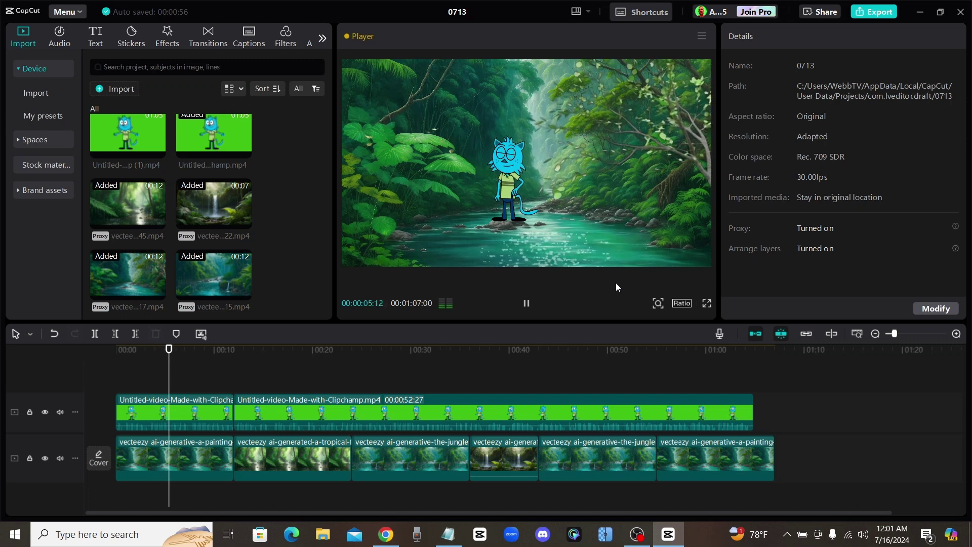
pyautogui.press('space')
# Combine the first character segment and the first rainforest background into one compound clip
pyautogui.press('Home')
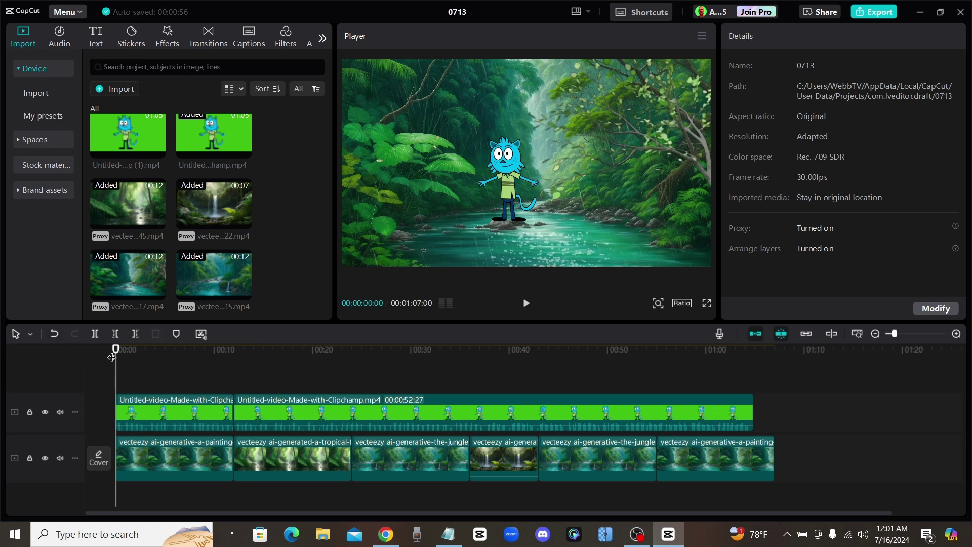
pyautogui.moveTo(115, 351)
pyautogui.mouseDown()
pyautogui.moveTo(162, 350)
pyautogui.moveTo(103, 350)
pyautogui.mouseUp()
pyautogui.moveTo(159, 383); pyautogui.dragTo(157, 478)
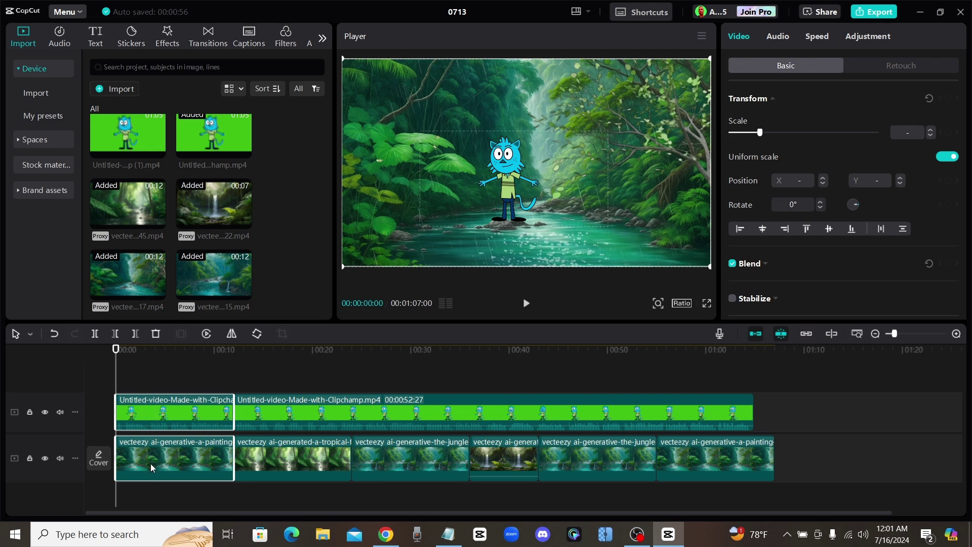
pyautogui.rightClick(152, 459)
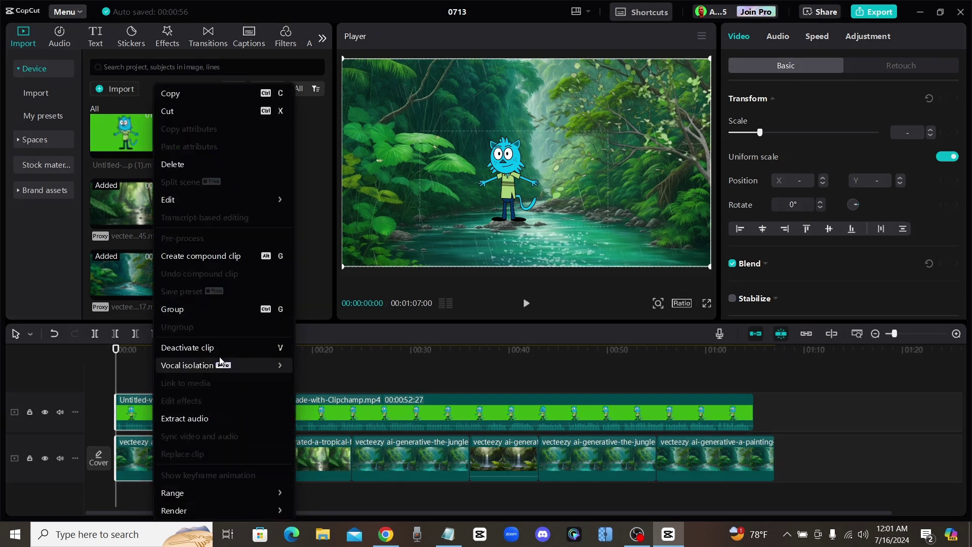
pyautogui.click(203, 257)
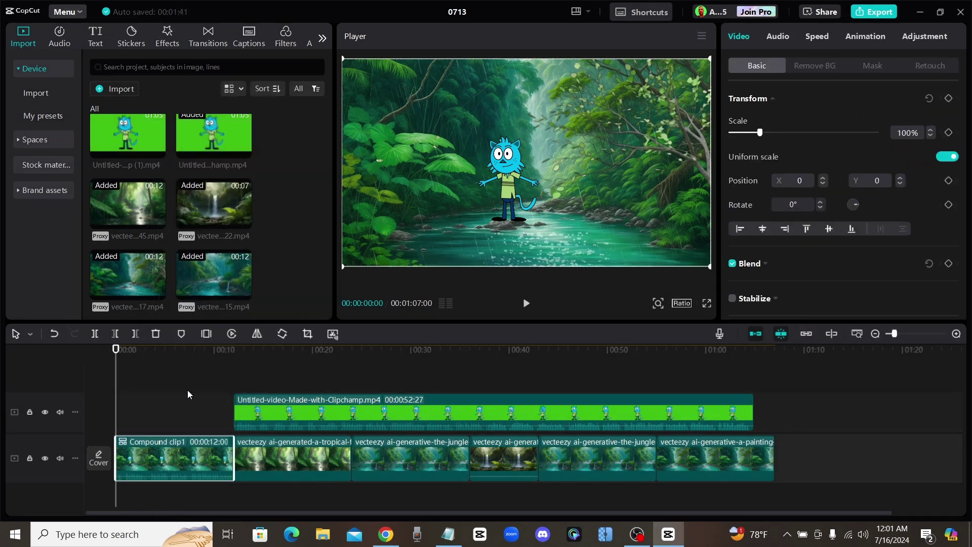
pyautogui.click(184, 389)
# Keyframe a zoom on the first compound clip from 100% at its start to 142% at 00:00:11:04, with position X 181, Y 151
pyautogui.moveTo(183, 350); pyautogui.dragTo(97, 357)
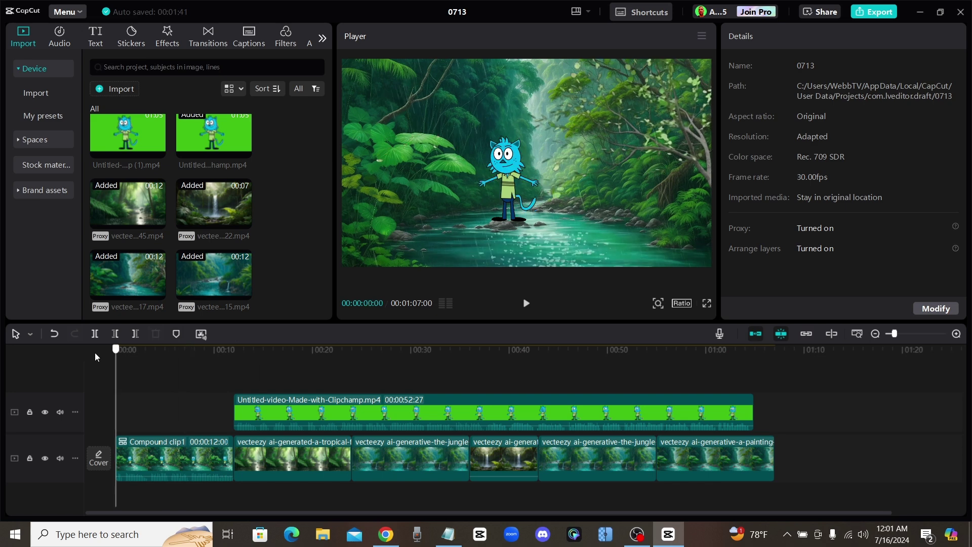
pyautogui.click(180, 458)
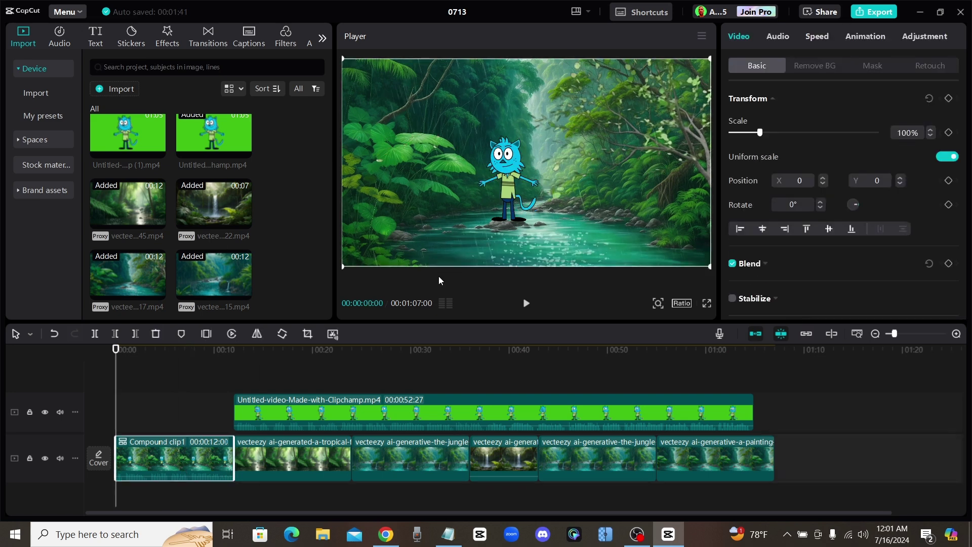
pyautogui.click(950, 100)
pyautogui.moveTo(117, 349); pyautogui.dragTo(226, 365)
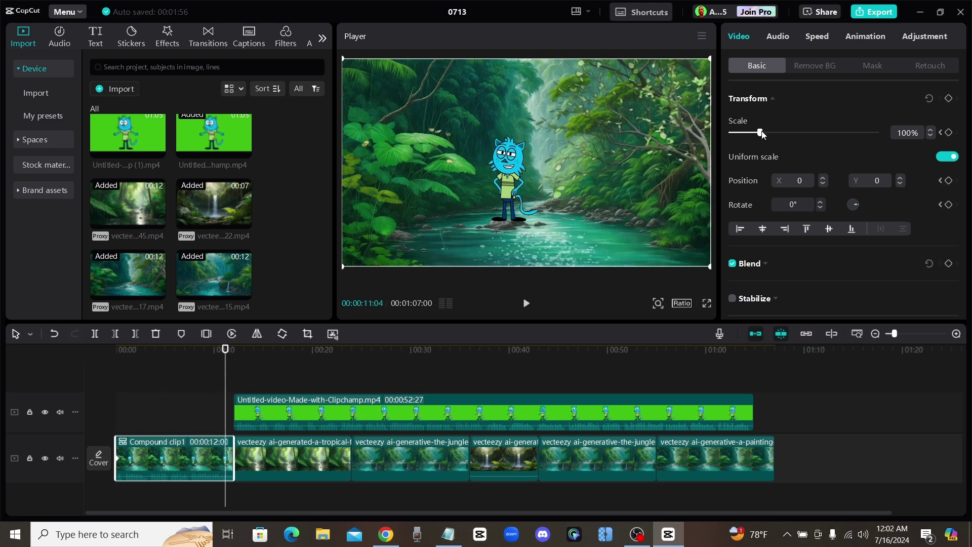
pyautogui.moveTo(762, 132)
pyautogui.mouseDown()
pyautogui.moveTo(784, 134)
pyautogui.moveTo(772, 135)
pyautogui.mouseUp()
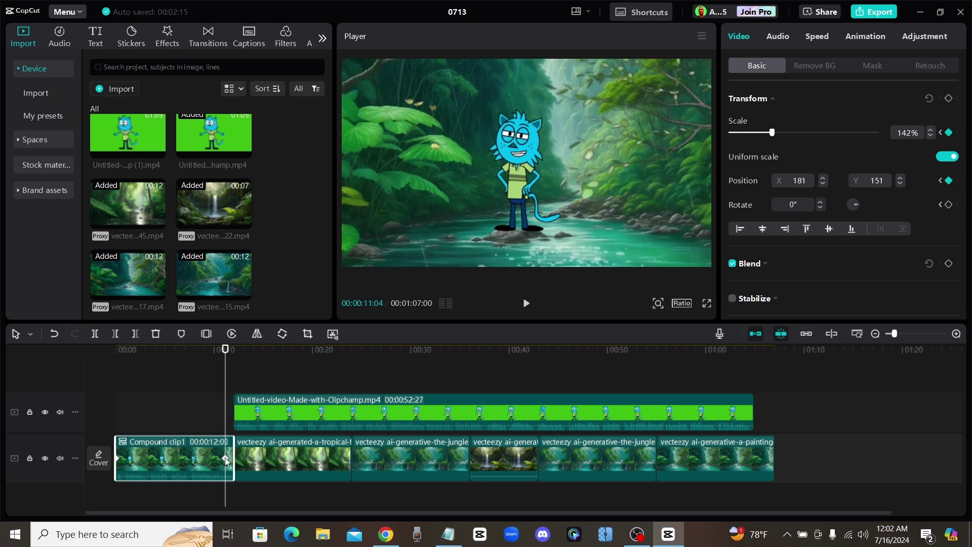
# Play the first scene from the start to check the keyframed zoom on the character
pyautogui.moveTo(215, 354); pyautogui.dragTo(15, 354)
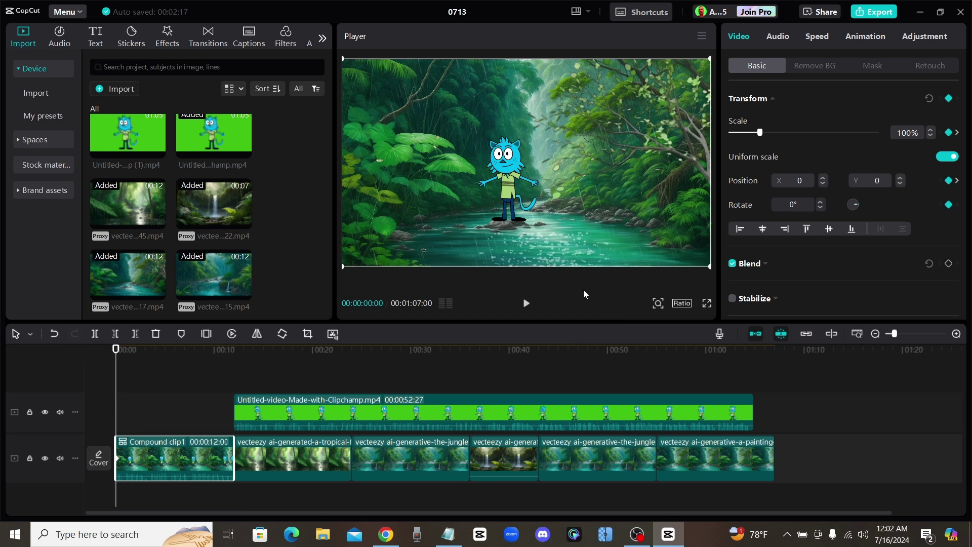
pyautogui.click(536, 302)
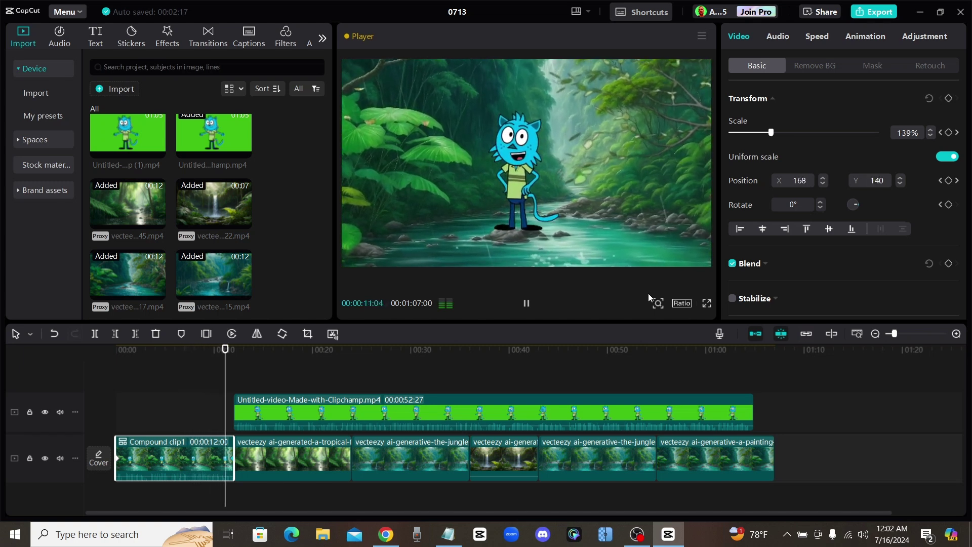
pyautogui.click(526, 303)
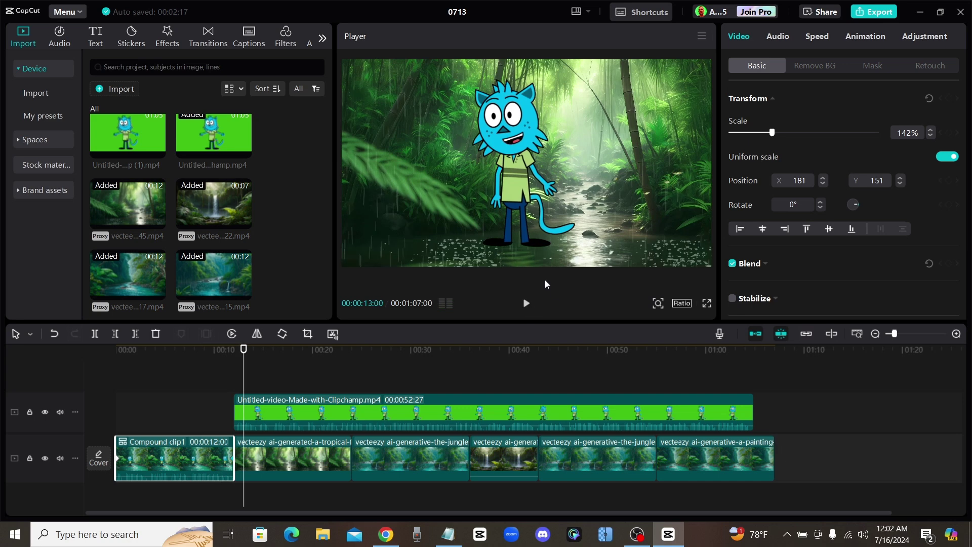
# Scrub through the opening of the timeline to review the composited scenes
pyautogui.click(141, 350)
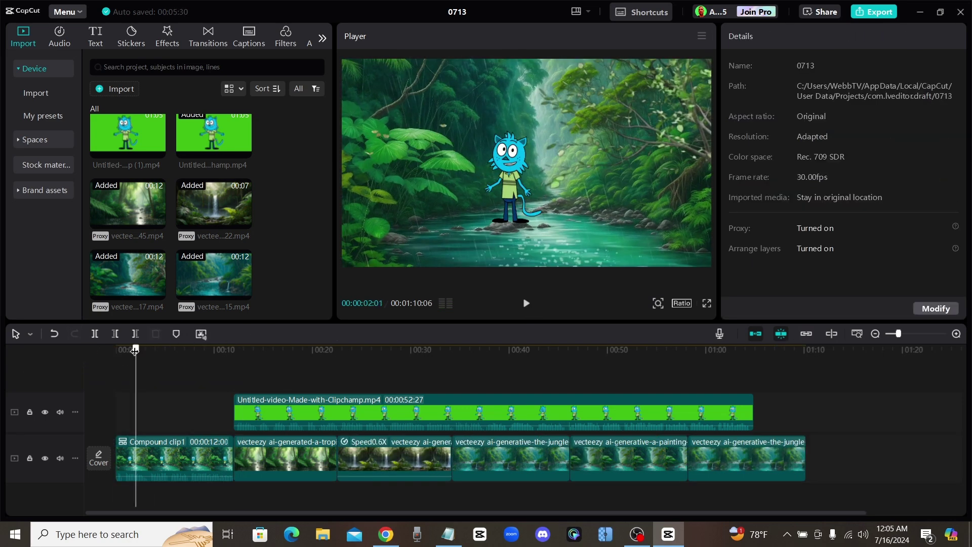
pyautogui.moveTo(135, 350); pyautogui.dragTo(252, 356)
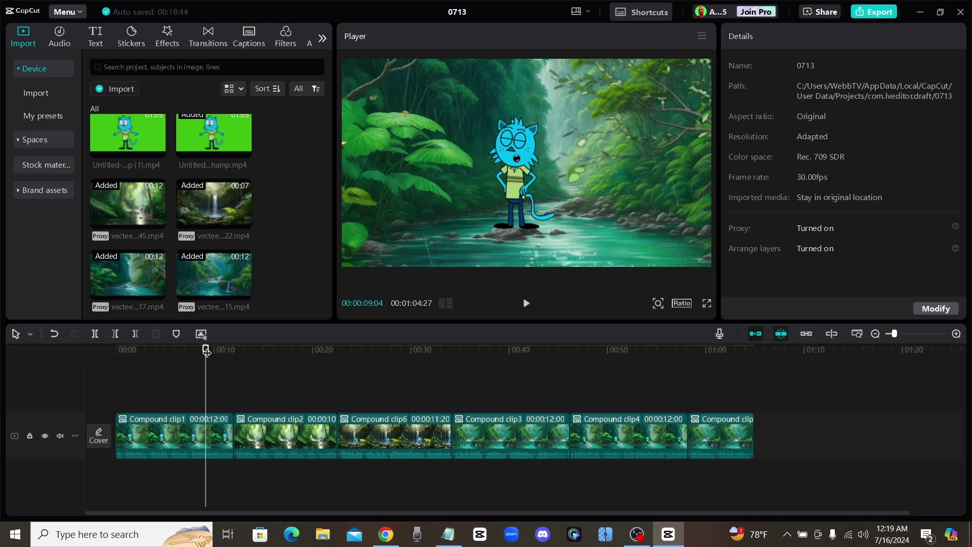
pyautogui.moveTo(205, 352); pyautogui.dragTo(217, 377)
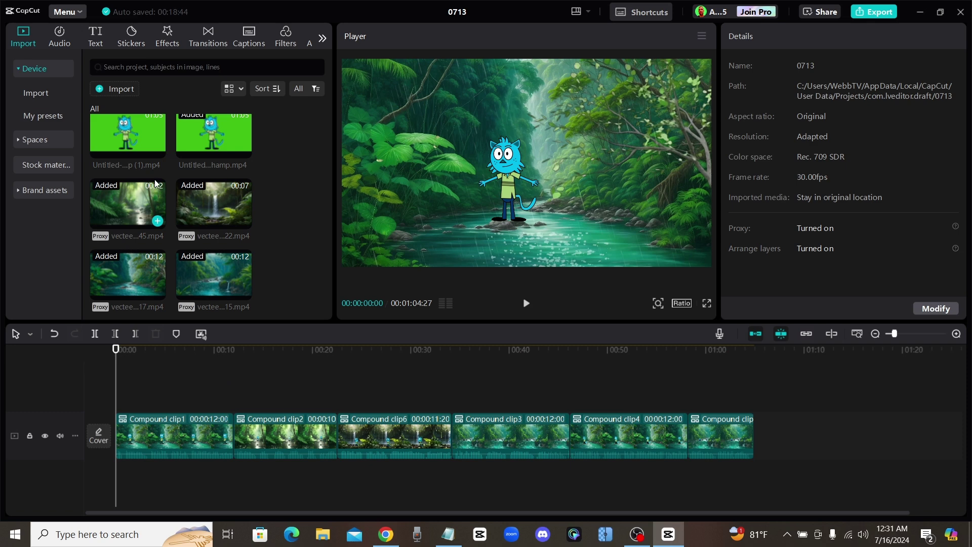
# Search the music library for "rainforest", preview "Rainforest Sounds / Animal Calls(201647)" and add it under the video from the start of the timeline
pyautogui.click(60, 36)
pyautogui.click(153, 68)
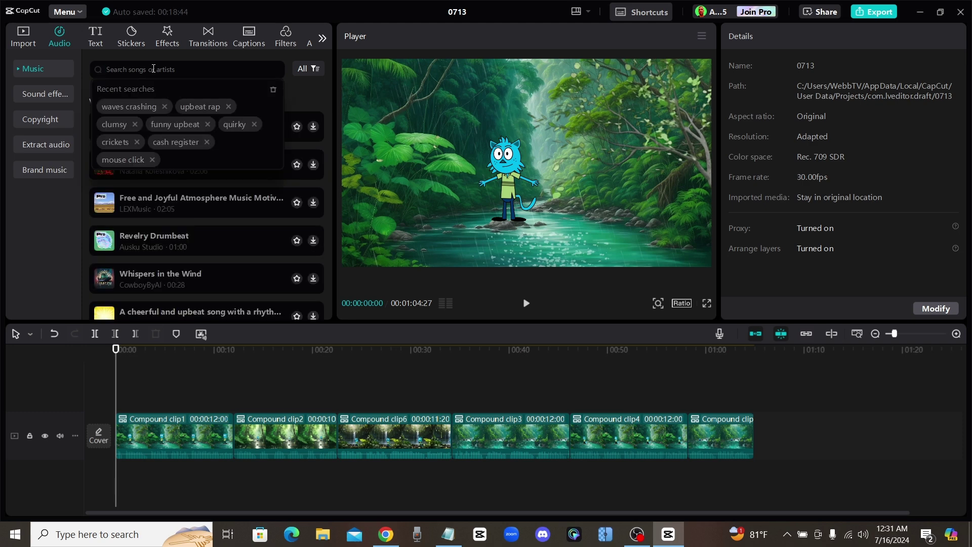
pyautogui.write('rainforest')
pyautogui.press('Return')
pyautogui.click(203, 144)
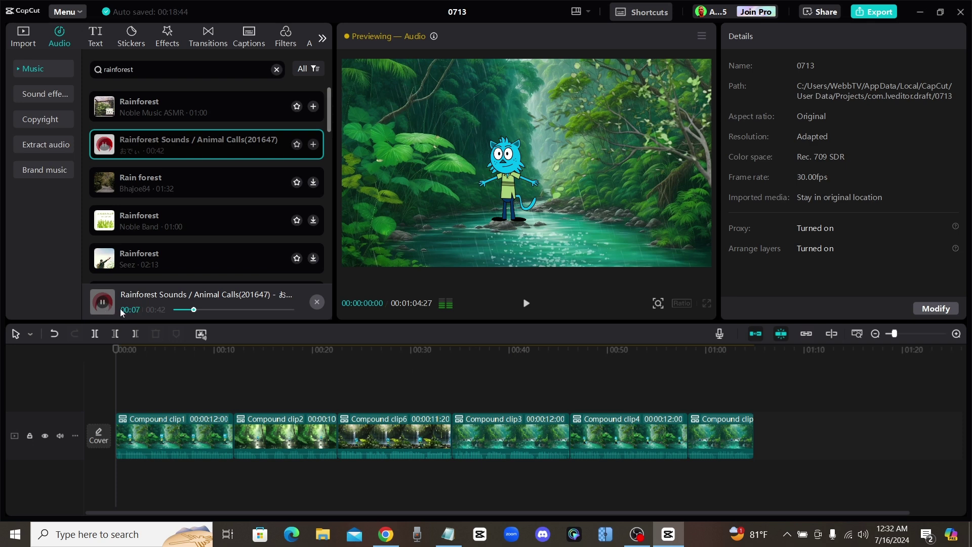
pyautogui.click(104, 302)
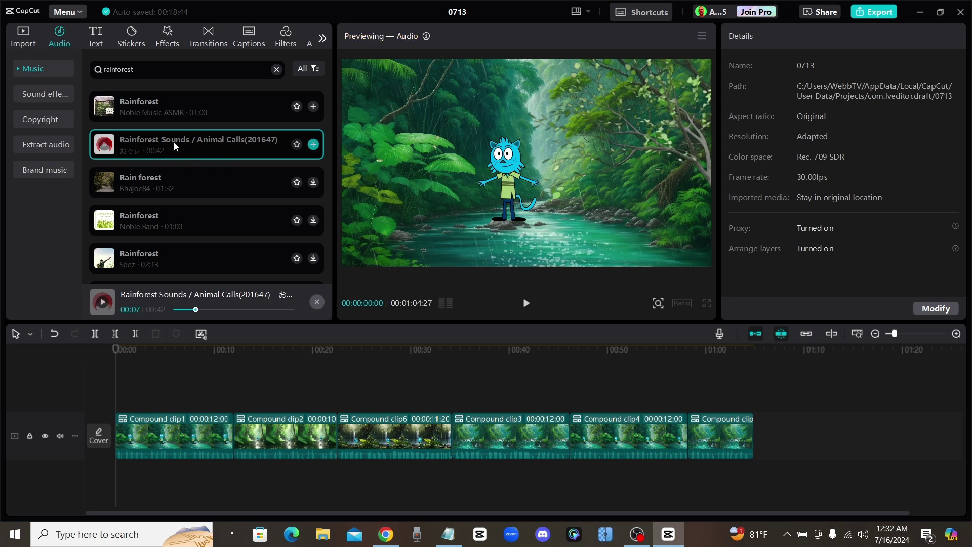
pyautogui.moveTo(159, 148); pyautogui.dragTo(112, 483)
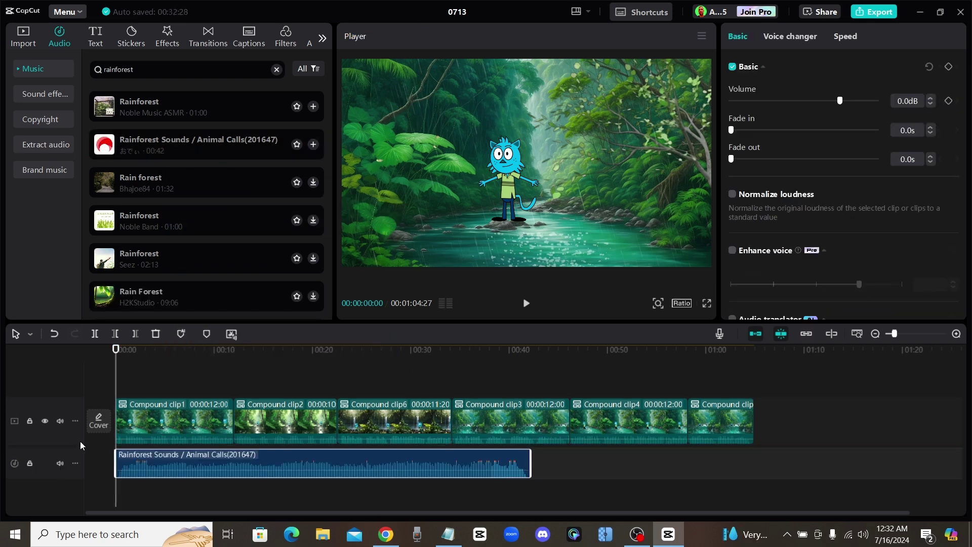
# Place a copy of the rainforest audio directly after the original, lower the volume to -19.9 dB and play back the mix
pyautogui.rightClick(361, 460)
pyautogui.hotkey('ctrl', 'c')
pyautogui.hotkey('ctrl', 'v')
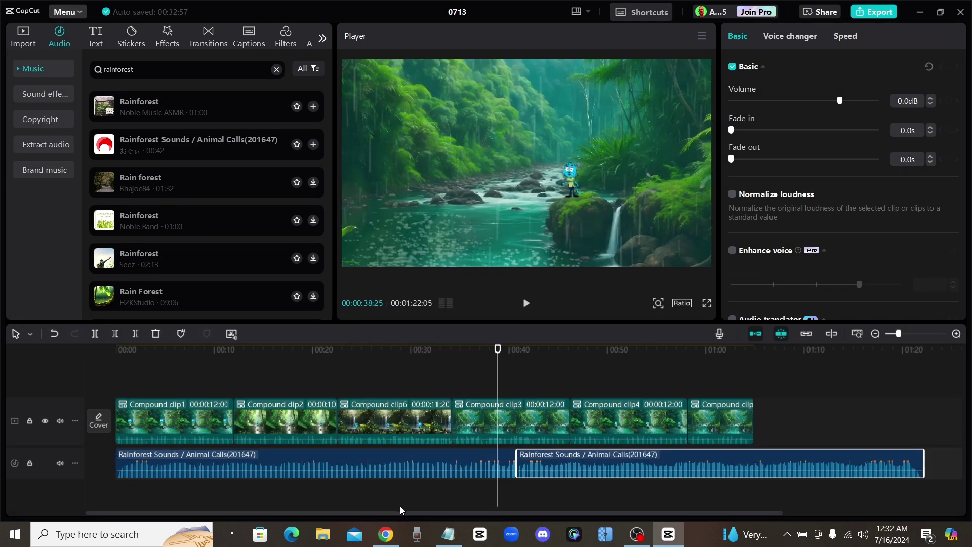
pyautogui.moveTo(419, 470); pyautogui.dragTo(418, 475)
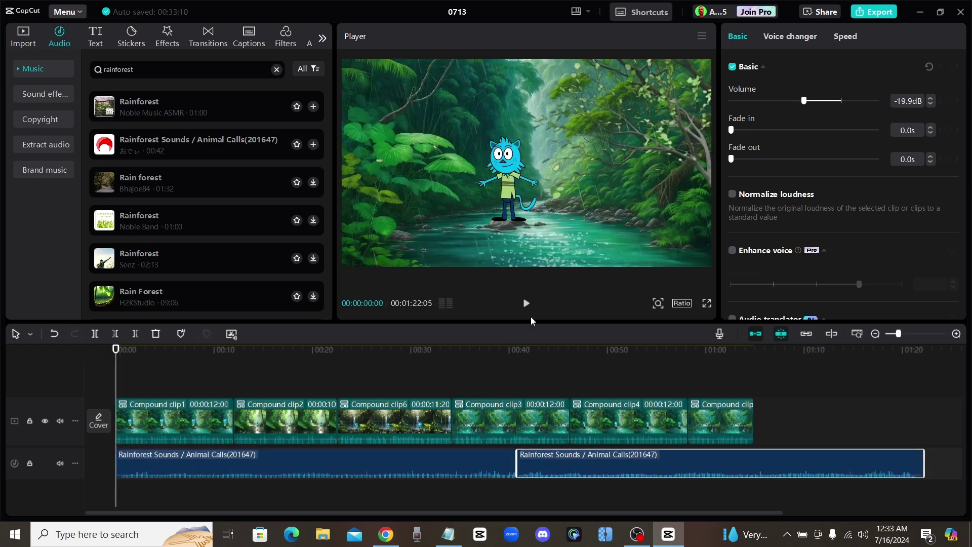
pyautogui.click(528, 304)
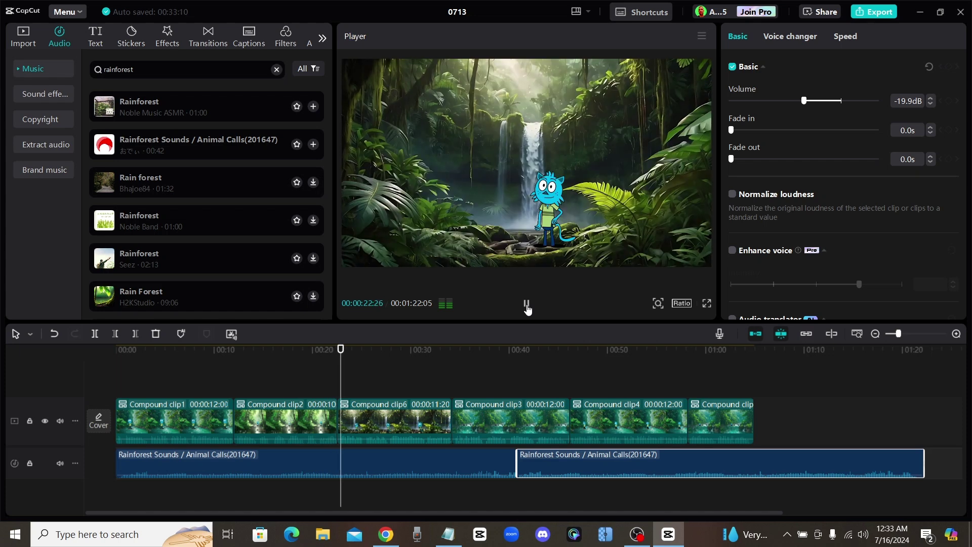
pyautogui.click(526, 306)
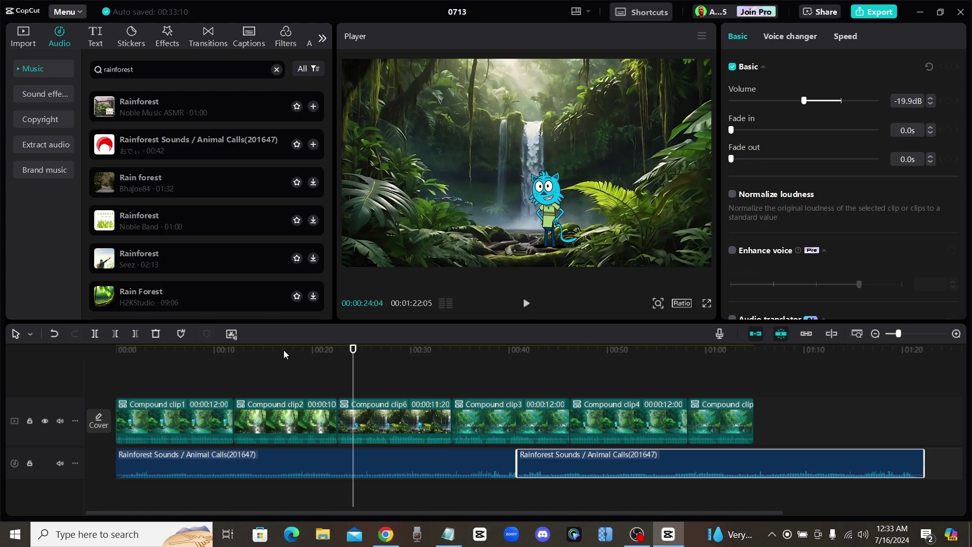
# Search the music library for "waterfall", preview results and add "Natural sounds recorded near a waterfall(1370272)" on a new audio track at 00:00:14:08
pyautogui.moveTo(284, 352); pyautogui.dragTo(256, 356)
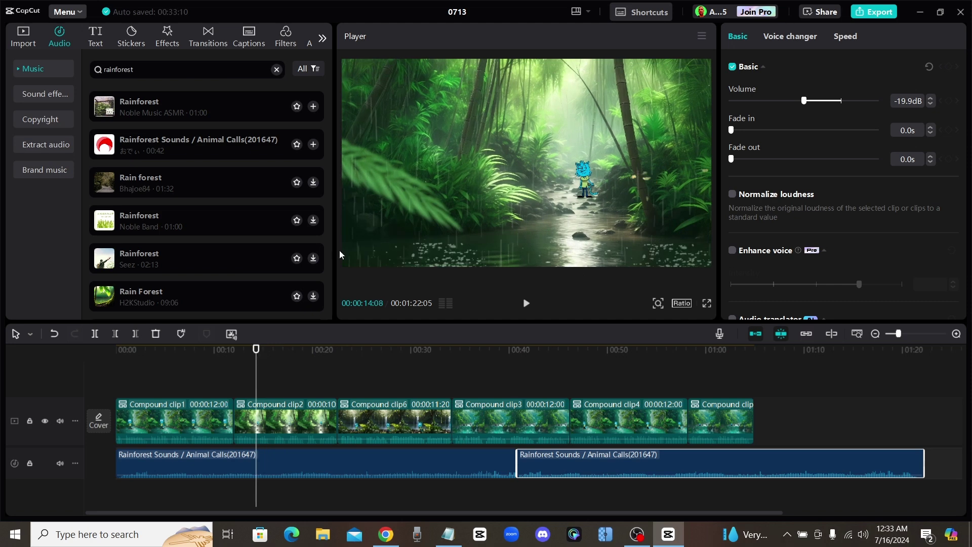
pyautogui.write('waterfall')
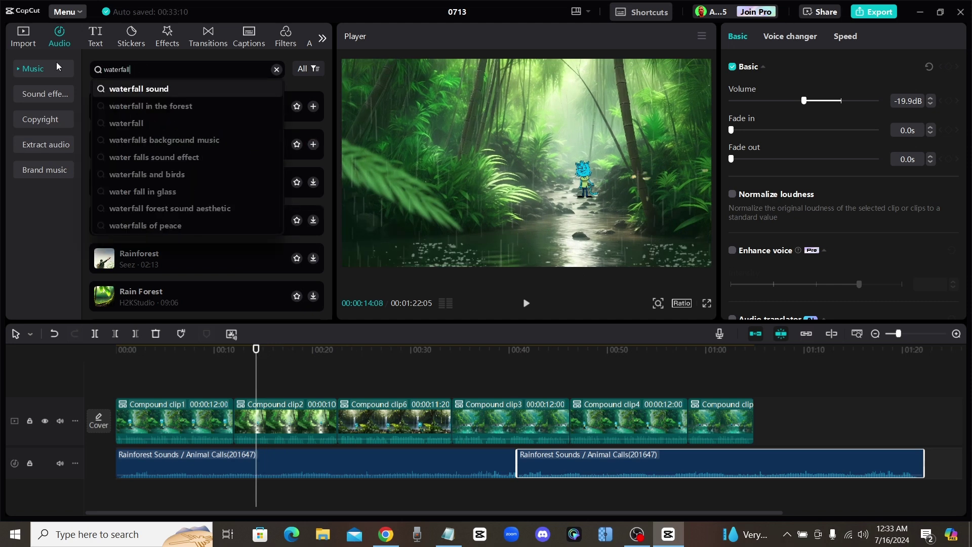
pyautogui.press('Return')
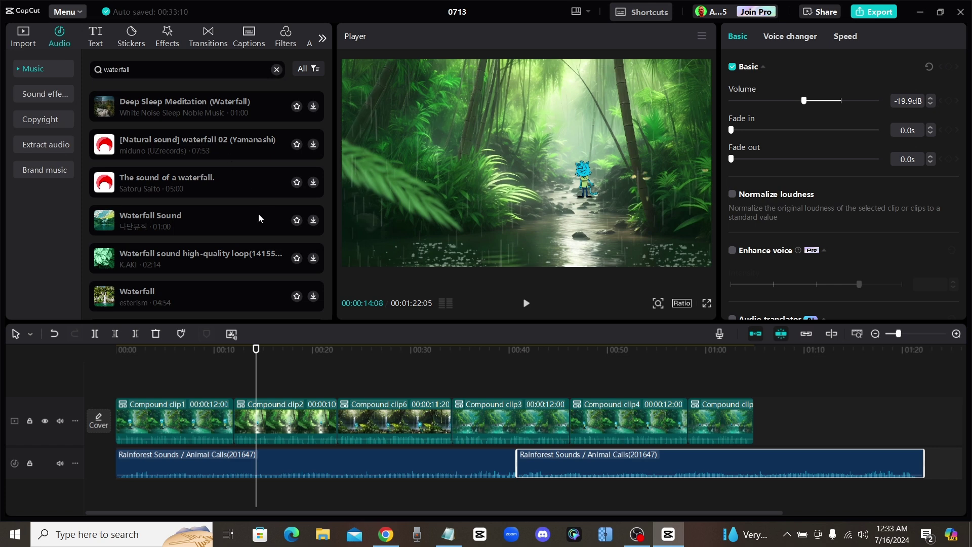
pyautogui.click(276, 207)
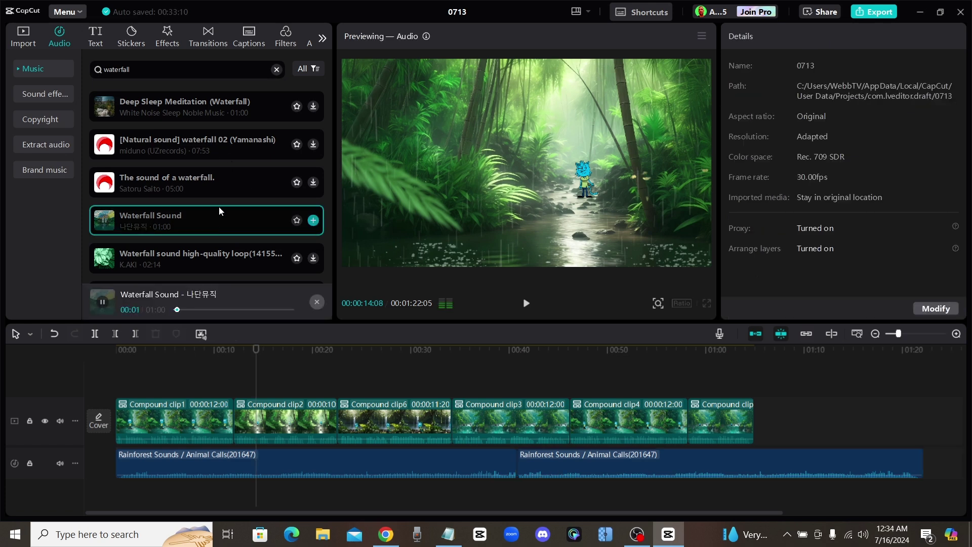
pyautogui.scroll(-2, 216, 182)
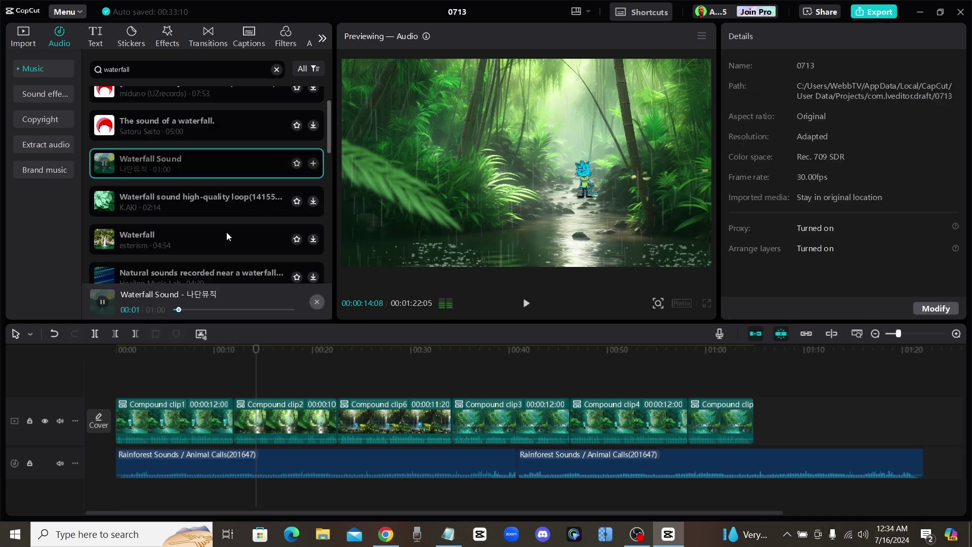
pyautogui.click(228, 273)
pyautogui.scroll(-3, 241, 221)
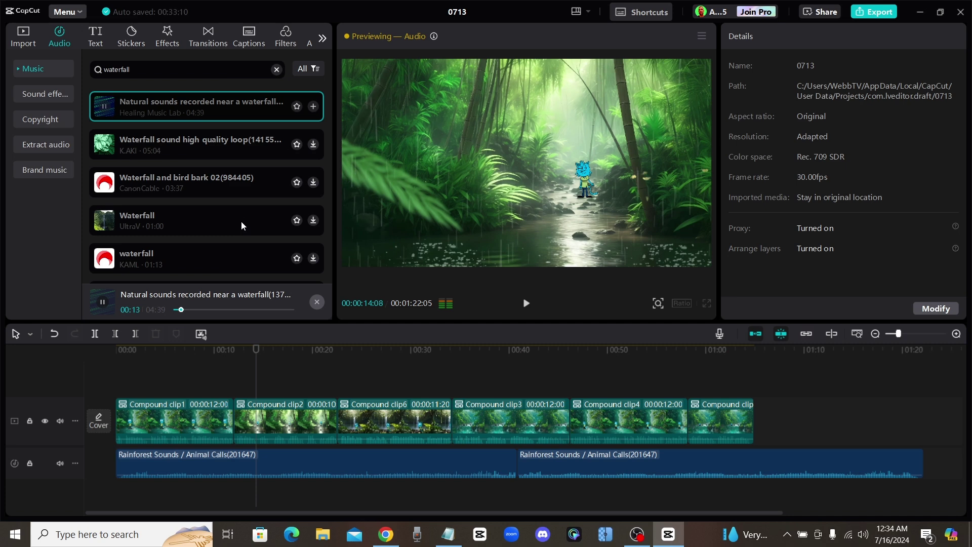
pyautogui.press('space')
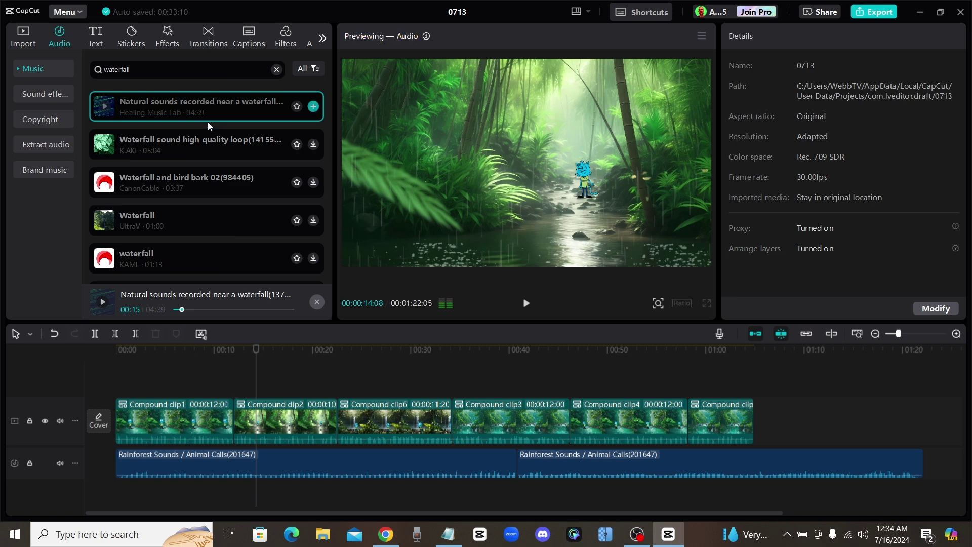
pyautogui.moveTo(171, 105); pyautogui.dragTo(256, 490)
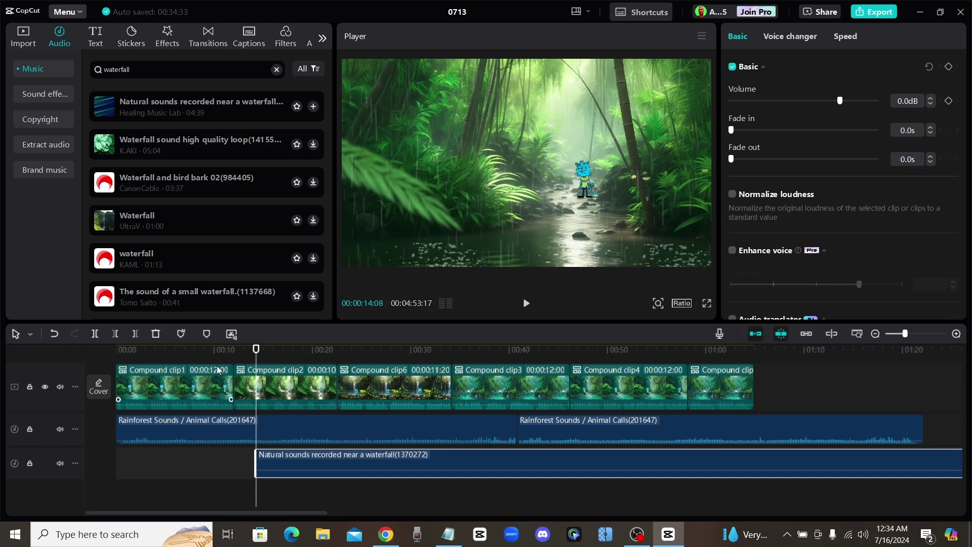
# Split the waterfall audio where Compound clip6 begins, set the second part's volume to -18.4 dB and play that scene
pyautogui.moveTo(385, 459)
pyautogui.mouseDown()
pyautogui.moveTo(385, 478)
pyautogui.moveTo(385, 465)
pyautogui.mouseUp()
pyautogui.press('space')
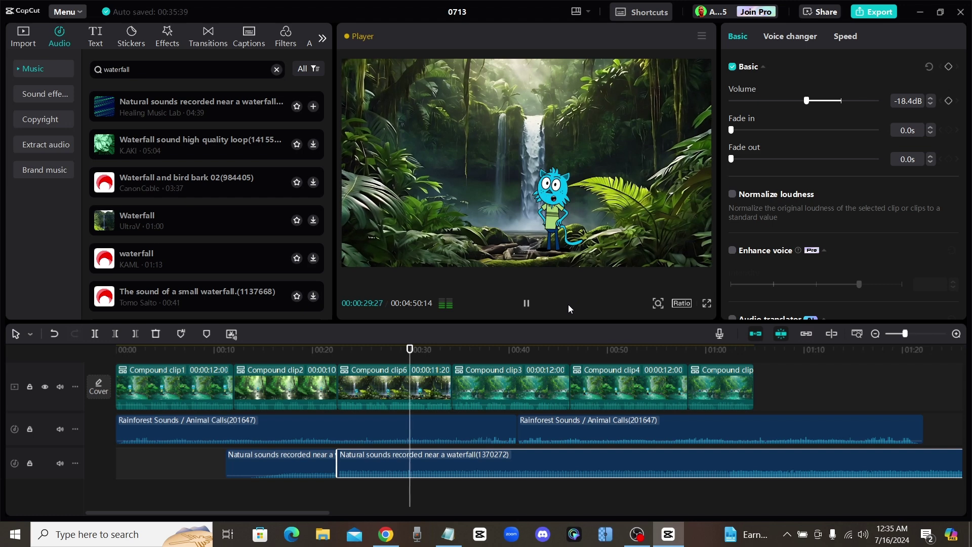
pyautogui.click(527, 304)
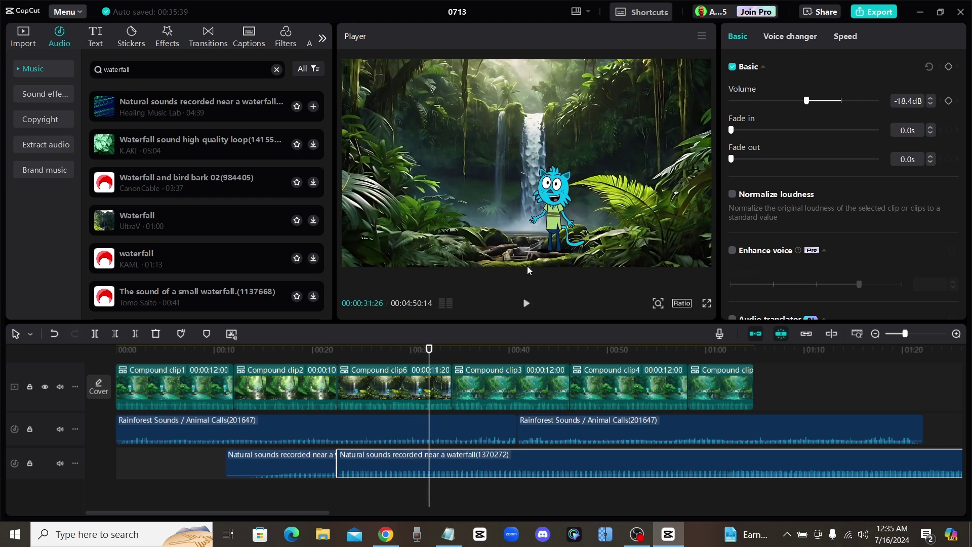
# Add a Black Fade transition at every cut between the compound clips on the video track and play back part of the result
pyautogui.click(234, 357)
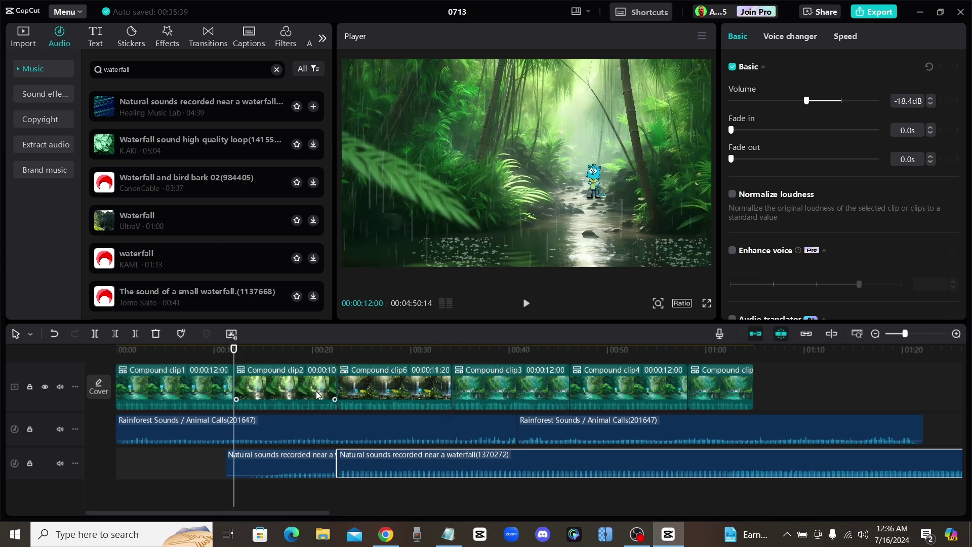
pyautogui.click(207, 40)
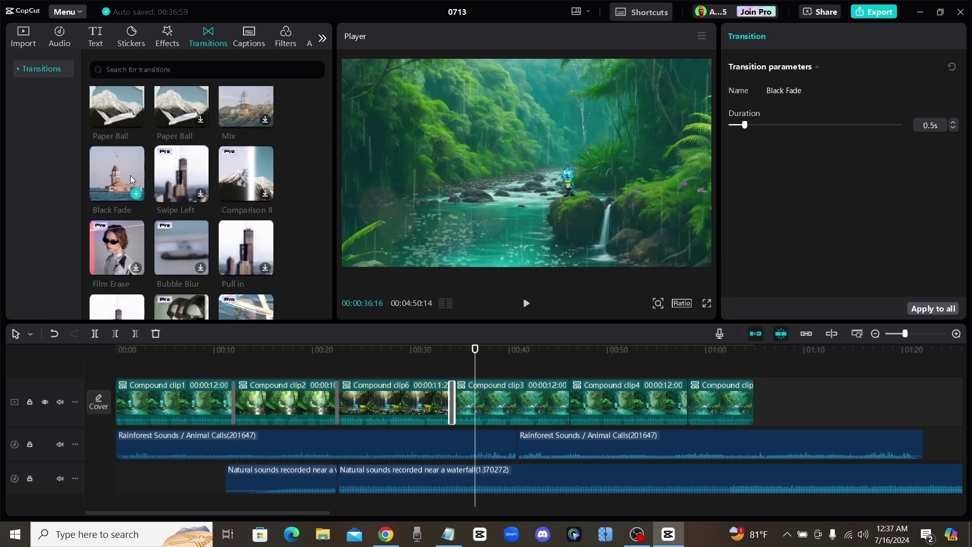
pyautogui.moveTo(106, 171)
pyautogui.mouseDown()
pyautogui.moveTo(344, 238)
pyautogui.moveTo(567, 410)
pyautogui.mouseUp()
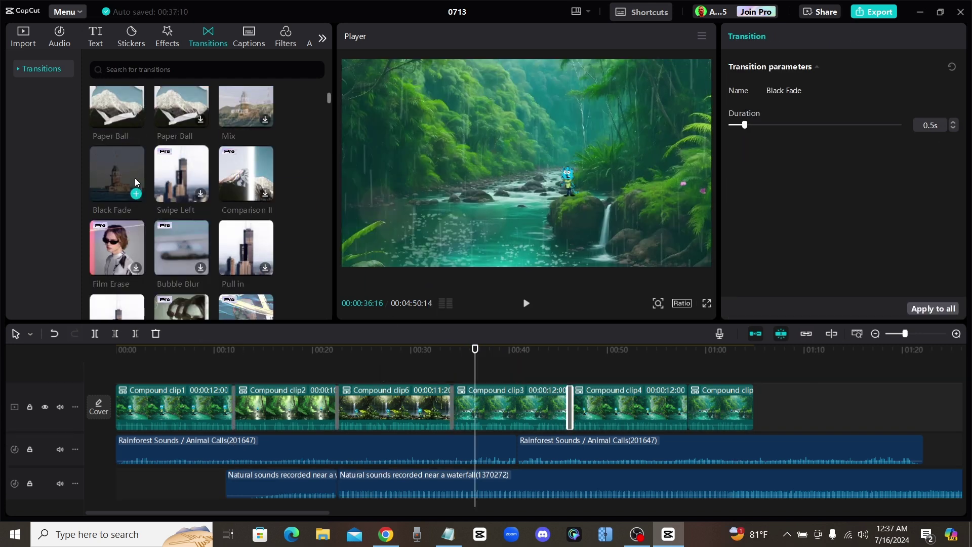
pyautogui.moveTo(122, 191)
pyautogui.mouseDown()
pyautogui.moveTo(108, 168)
pyautogui.moveTo(657, 405)
pyautogui.moveTo(686, 409)
pyautogui.mouseUp()
pyautogui.click(527, 303)
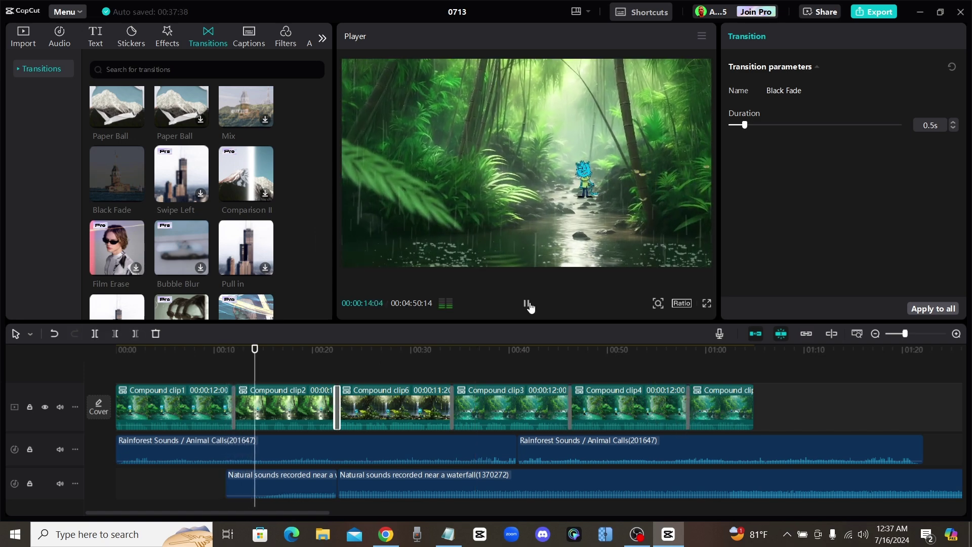
pyautogui.click(527, 303)
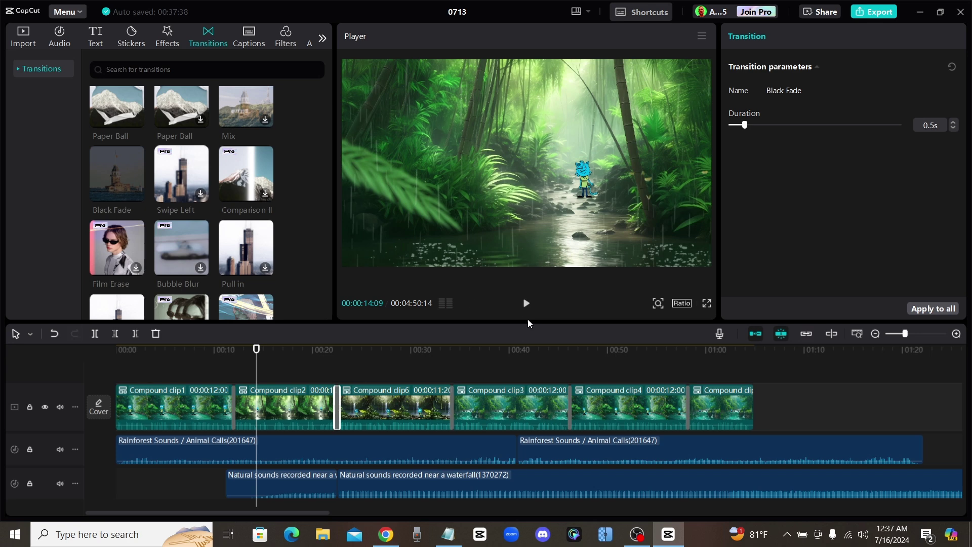
# Trim the second rainforest audio clip and the second waterfall audio clip to end with the video at 00:01:04:27
pyautogui.click(749, 357)
pyautogui.moveTo(750, 364); pyautogui.dragTo(754, 362)
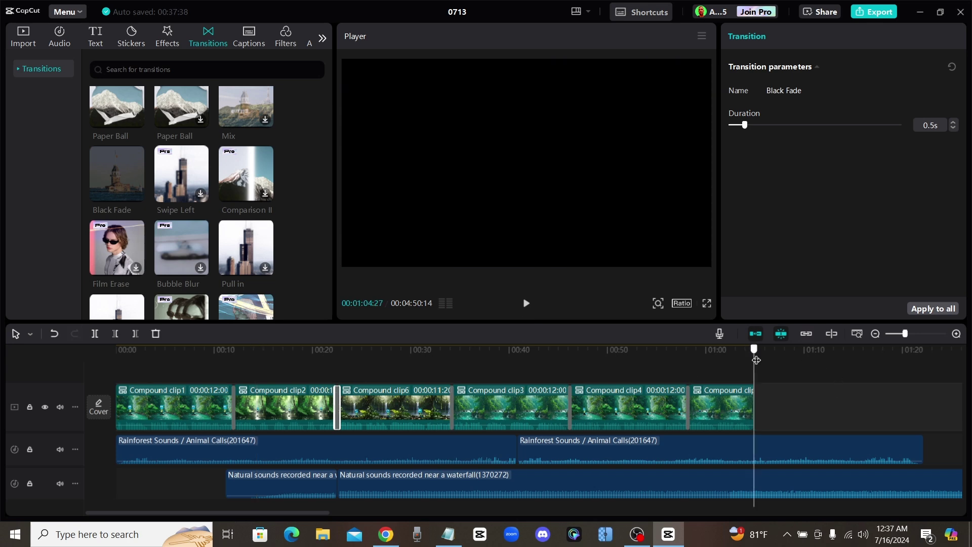
pyautogui.scroll(-1, 682, 406)
pyautogui.click(760, 423)
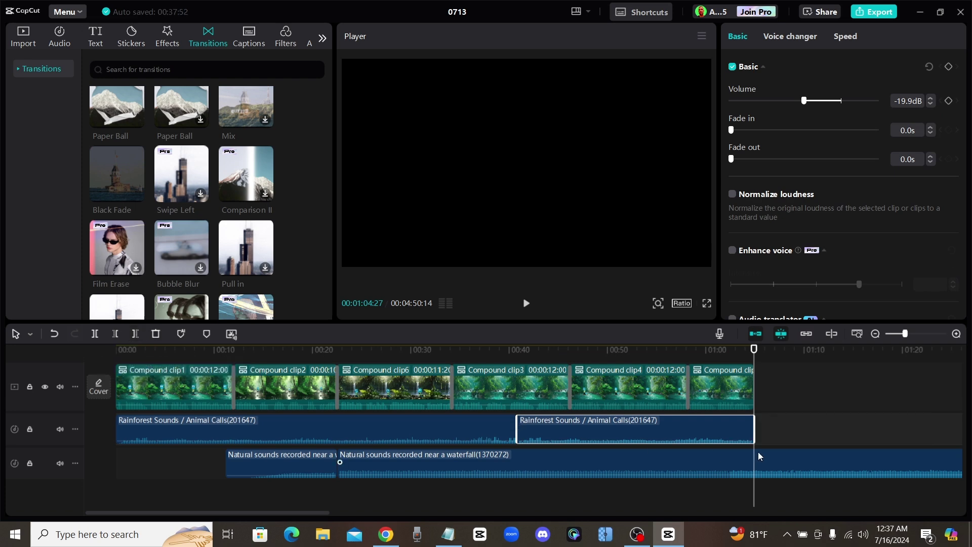
pyautogui.click(798, 463)
pyautogui.press('w')
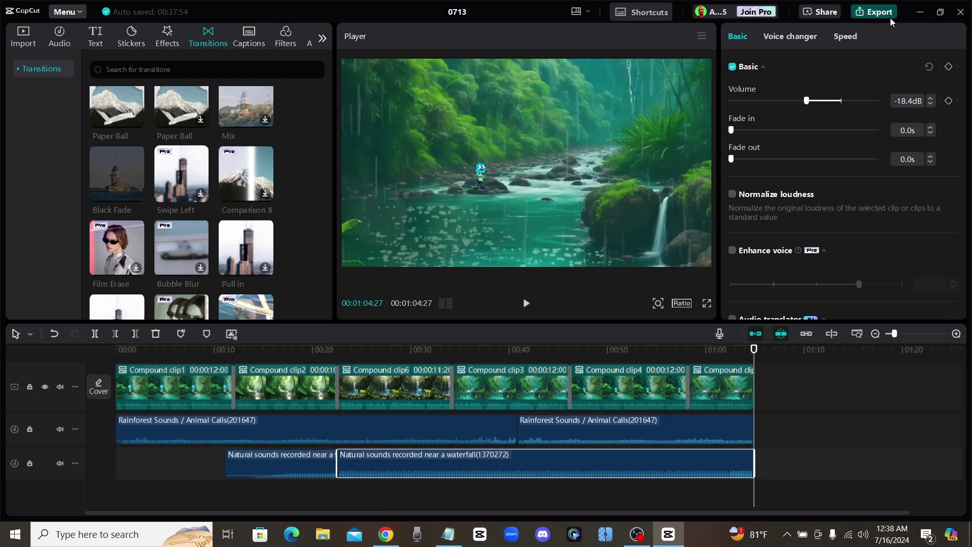
# Open the export settings for the finished video
pyautogui.click(889, 15)
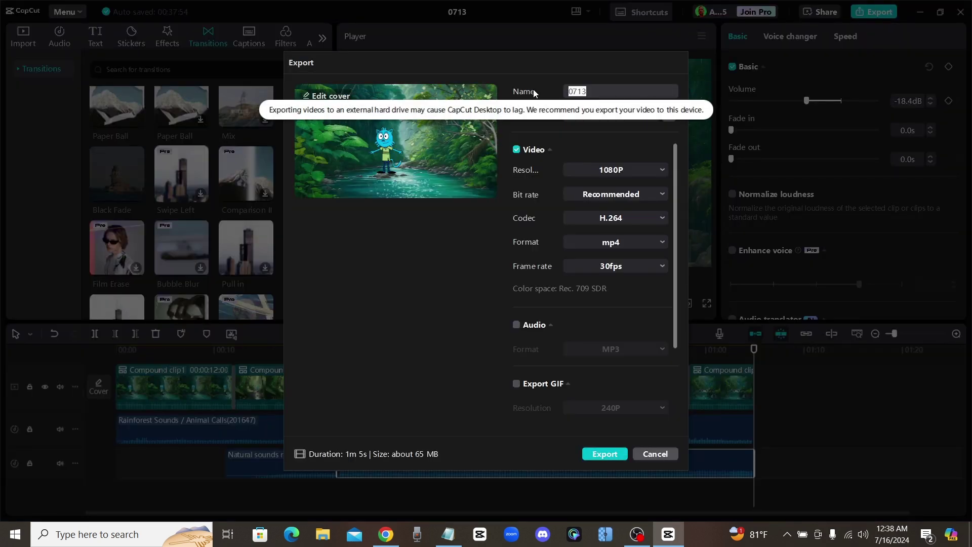